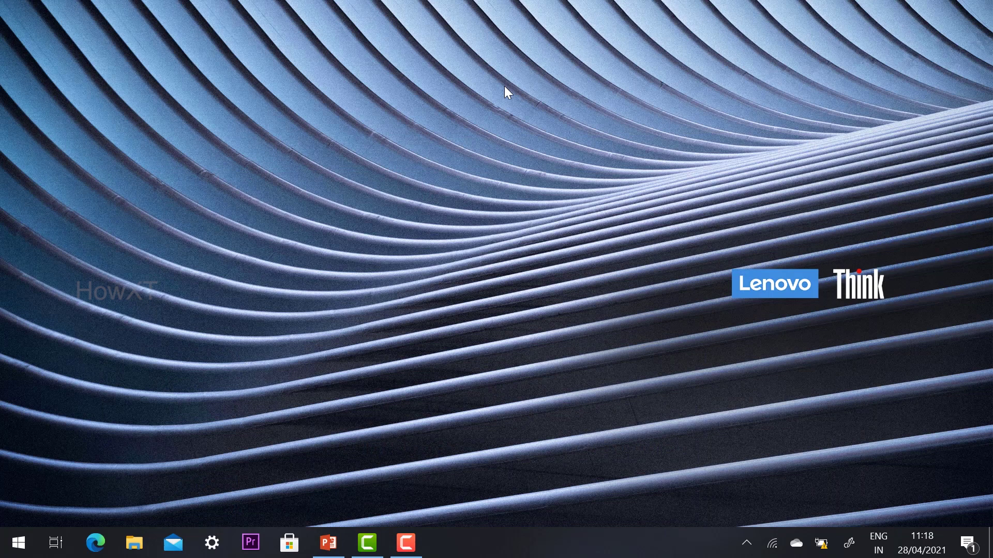
# Launch Word from the Start search, maximize it, and create a blank document
pyautogui.press('super+s')
pyautogui.write('word')
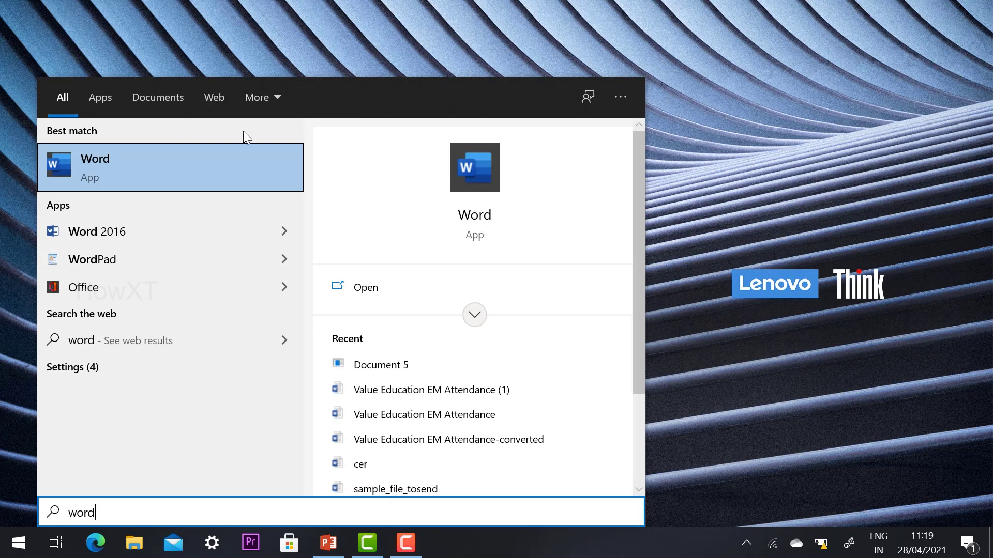
pyautogui.click(164, 160)
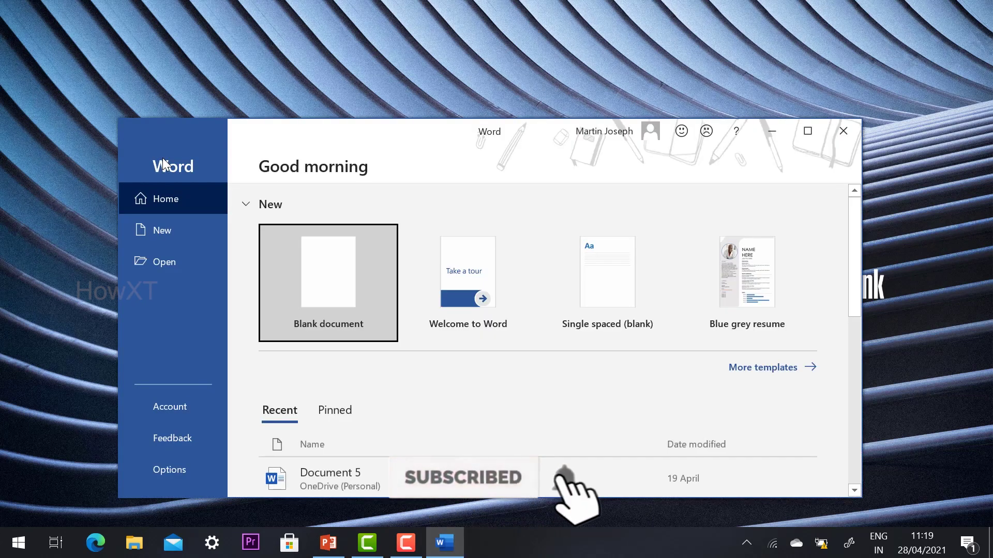
pyautogui.click(805, 130)
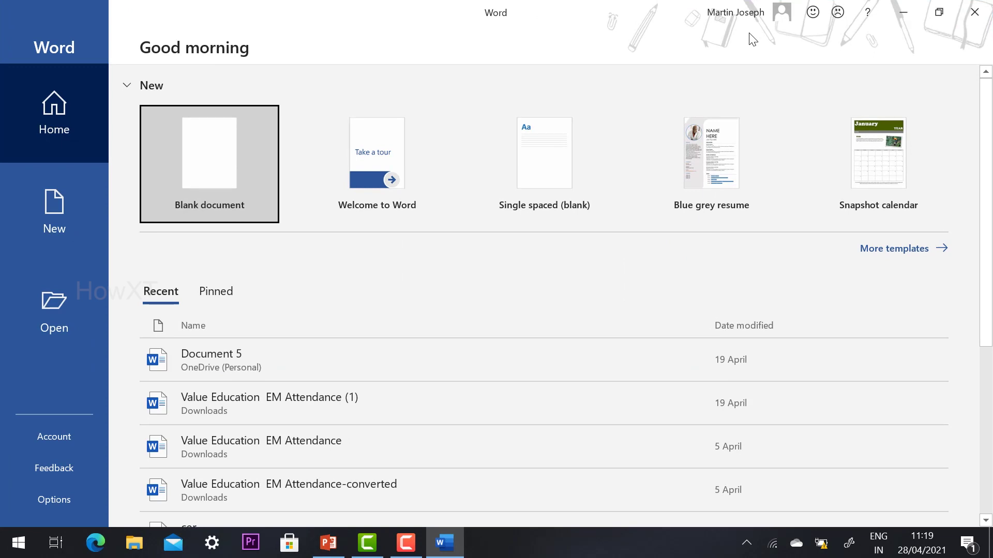
pyautogui.click(193, 182)
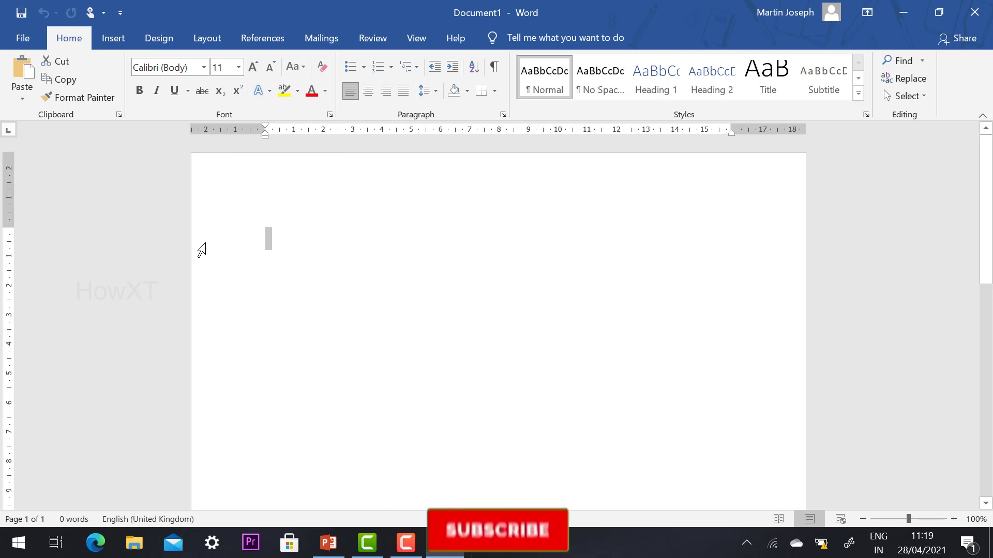
# Set a custom paper size of 6" wide by 4" high
pyautogui.click(207, 39)
pyautogui.click(104, 93)
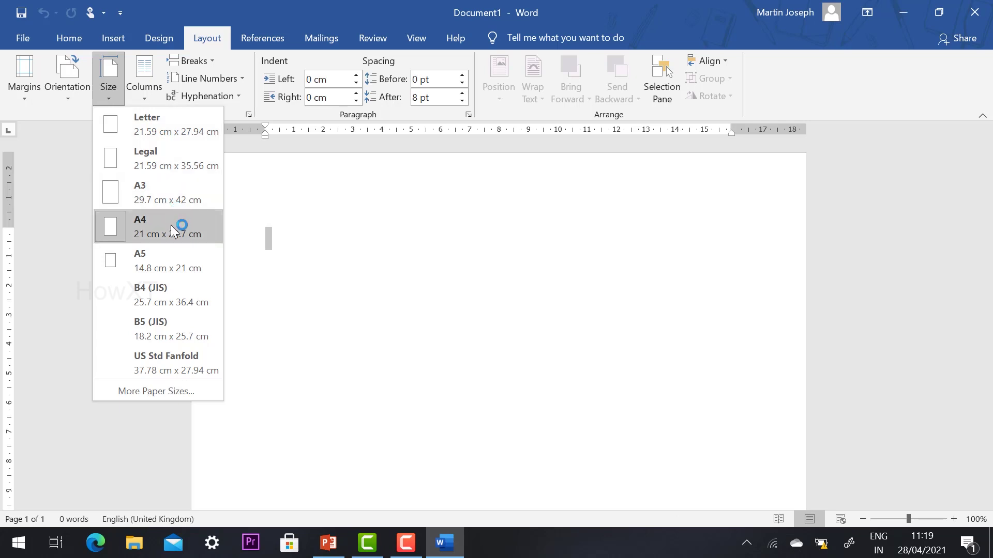
pyautogui.click(165, 391)
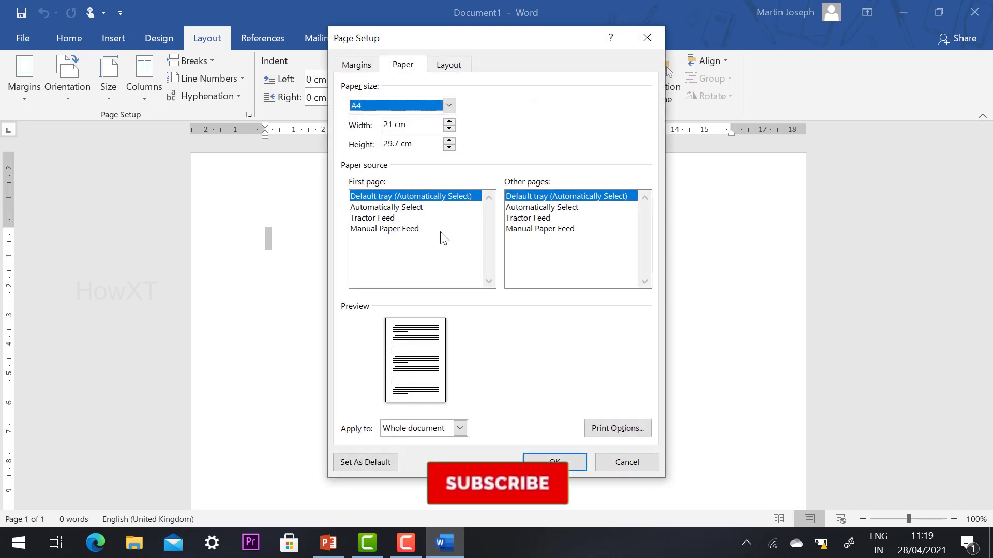
pyautogui.click(409, 130)
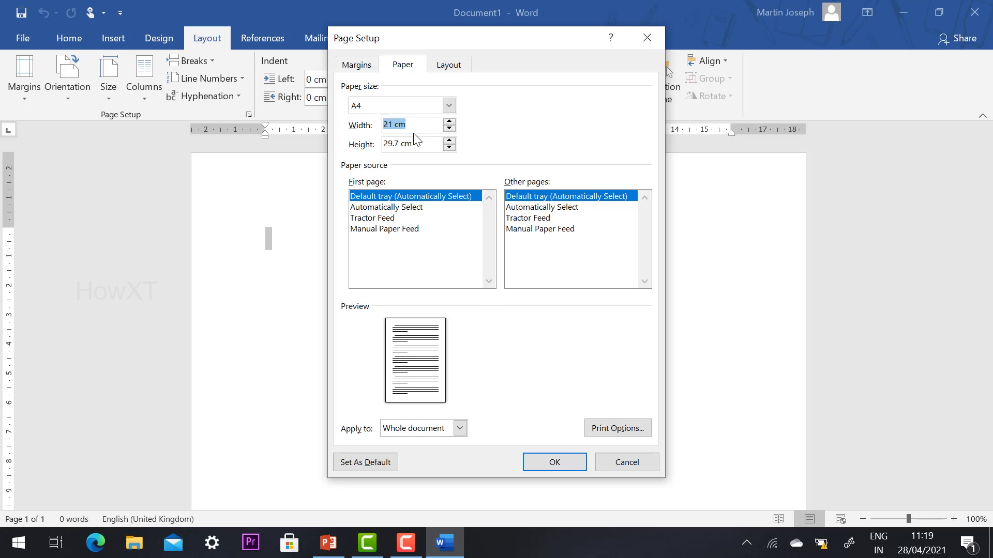
pyautogui.write('6"')
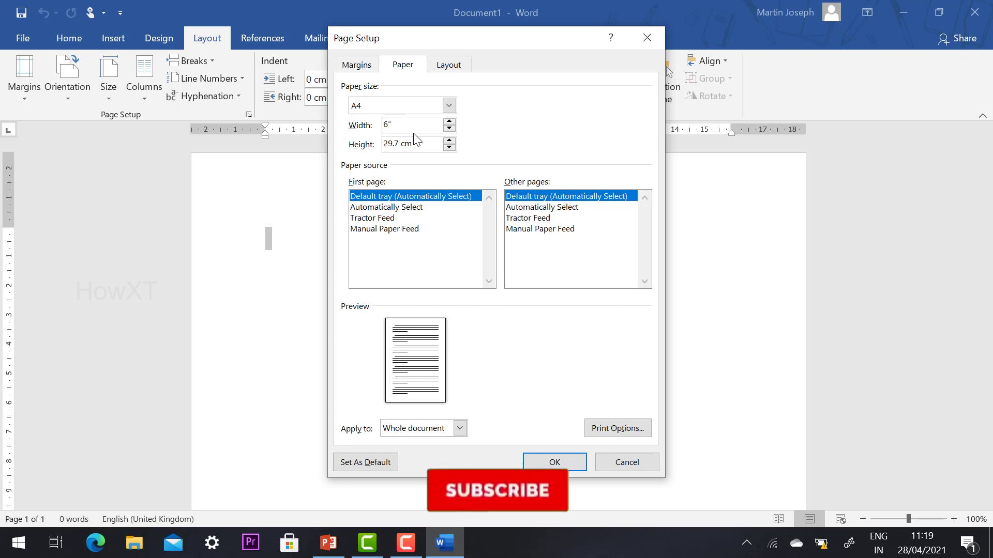
pyautogui.press('Tab')
pyautogui.write('4"')
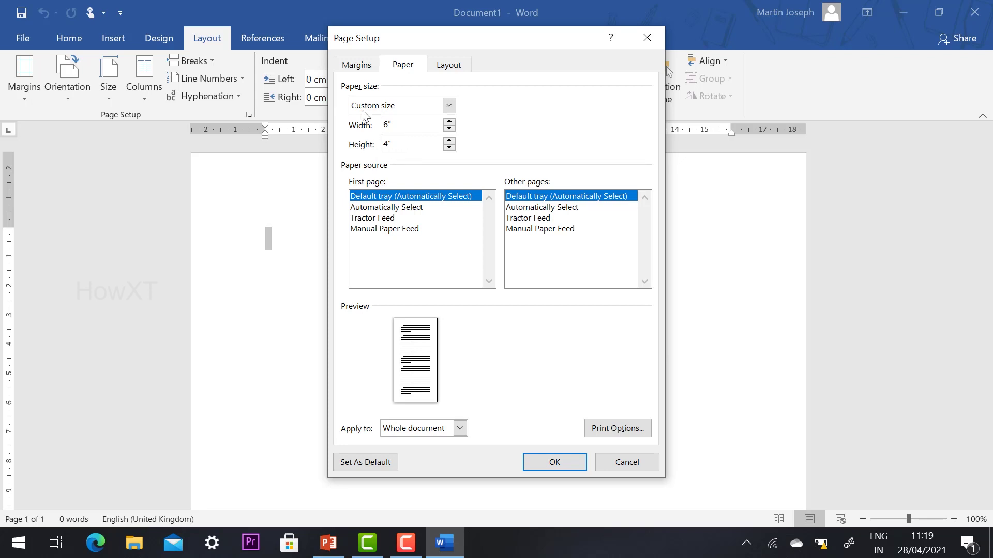
pyautogui.click(550, 467)
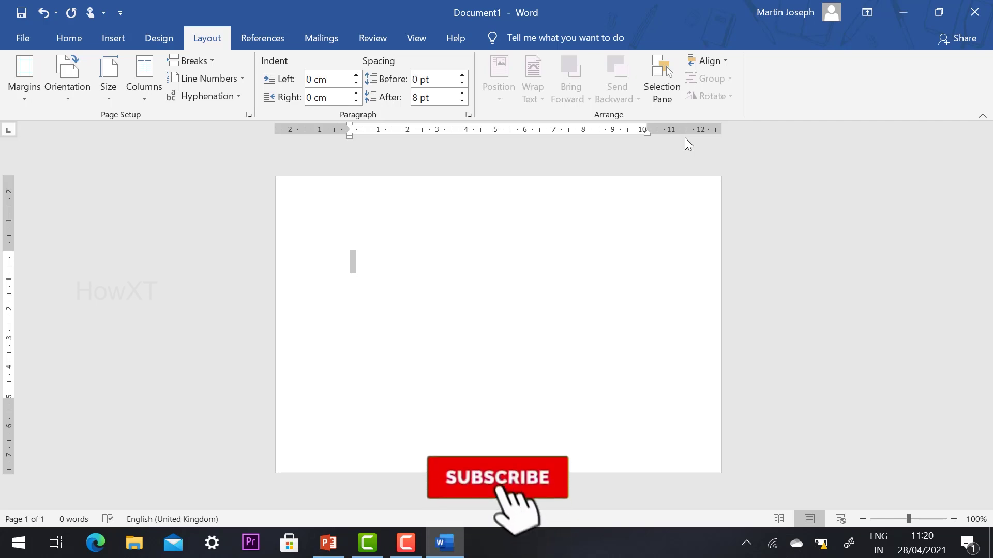
# Set the top, bottom, left and right margins all to 0 in Custom Margins
pyautogui.click(30, 74)
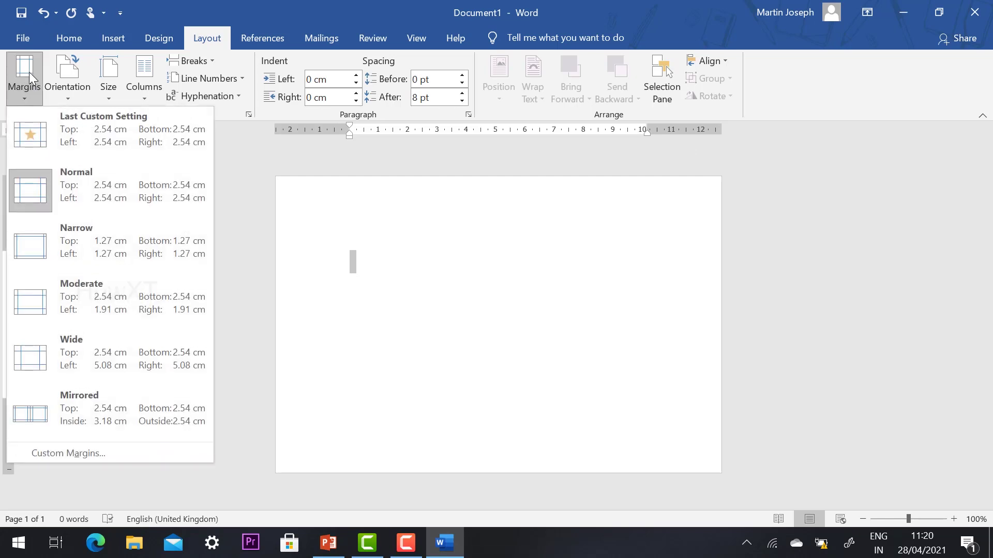
pyautogui.click(68, 454)
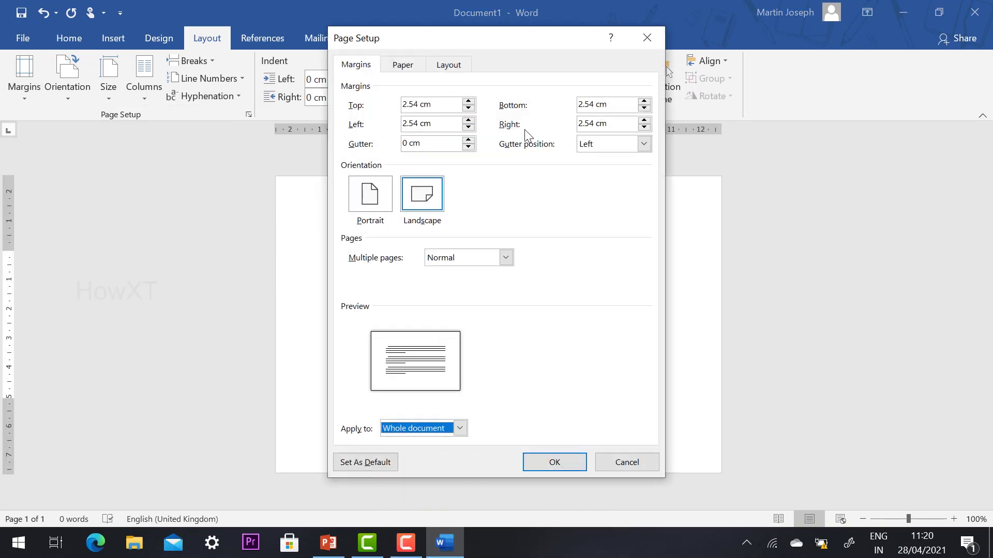
pyautogui.moveTo(446, 103); pyautogui.dragTo(402, 124)
pyautogui.write('00')
pyautogui.moveTo(618, 106); pyautogui.dragTo(531, 105)
pyautogui.write('0')
pyautogui.moveTo(617, 126); pyautogui.dragTo(504, 164)
pyautogui.write('0')
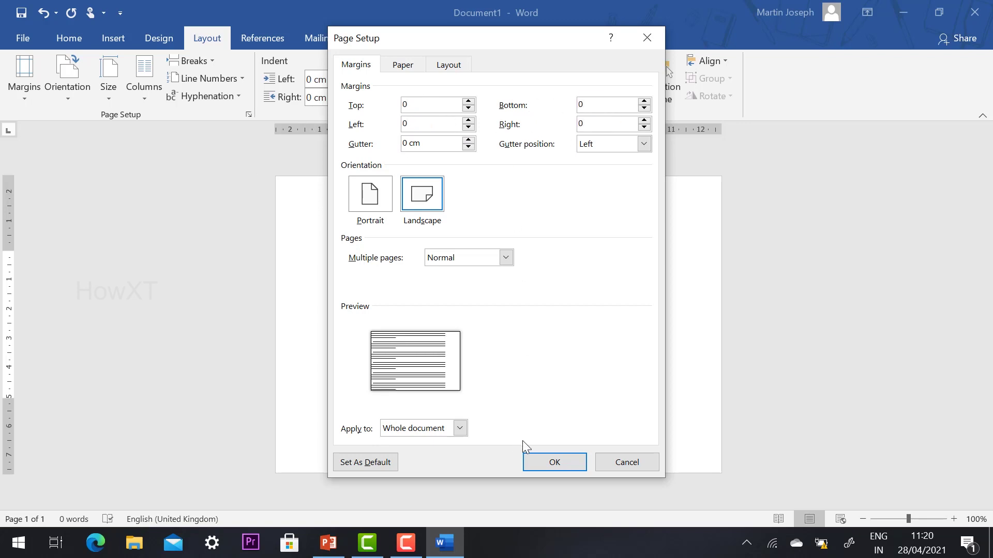
pyautogui.click(541, 460)
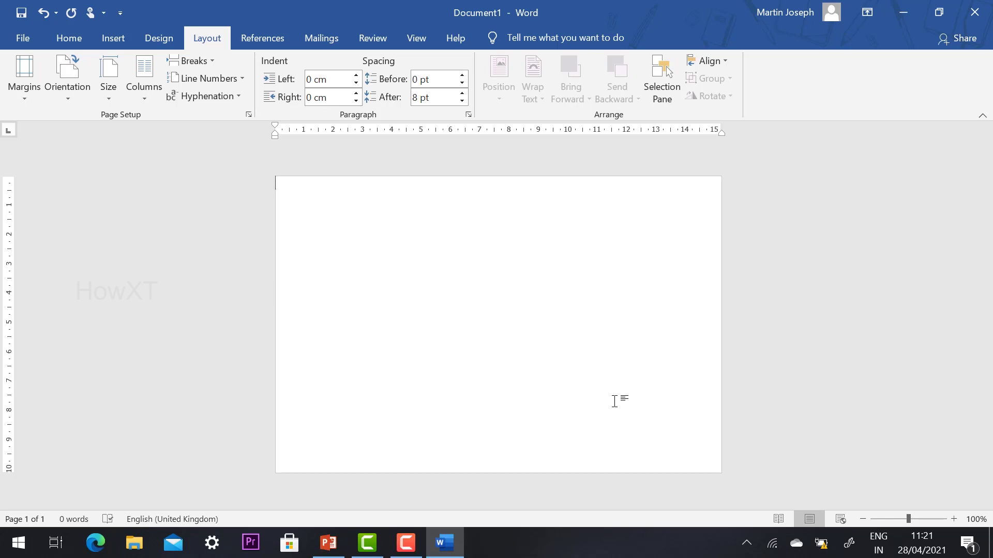
# Take a webcam photo with the Camera app, then close Camera
pyautogui.click(7, 552)
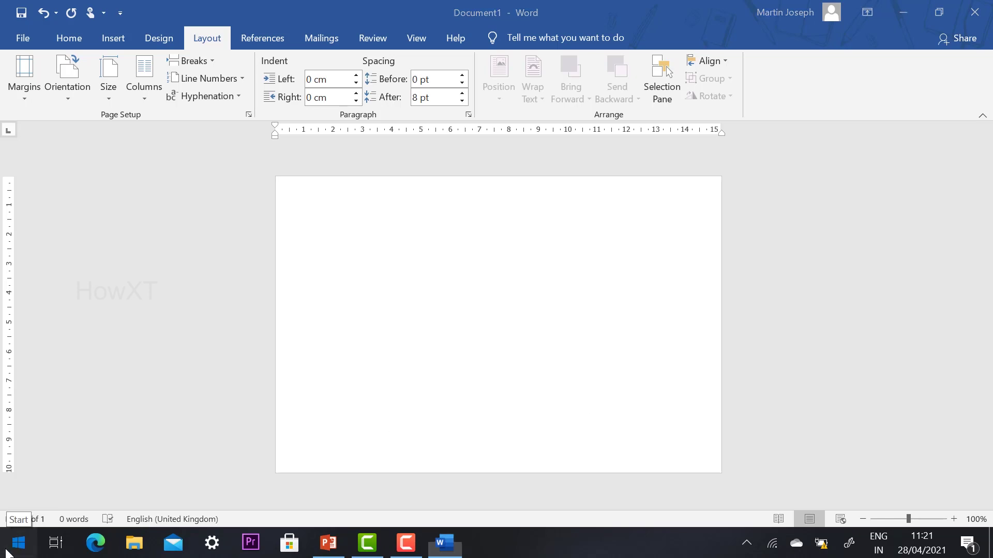
pyautogui.write('came')
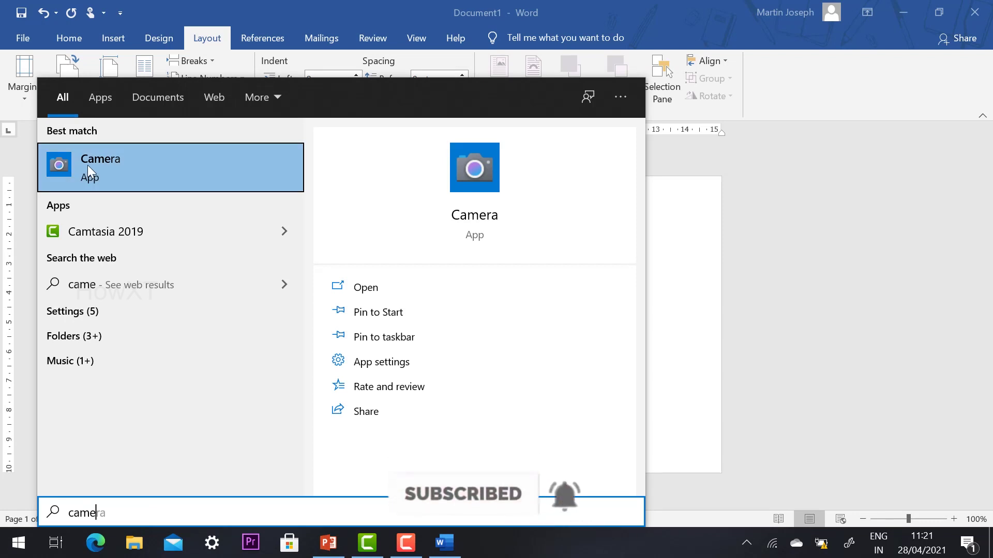
pyautogui.click(88, 165)
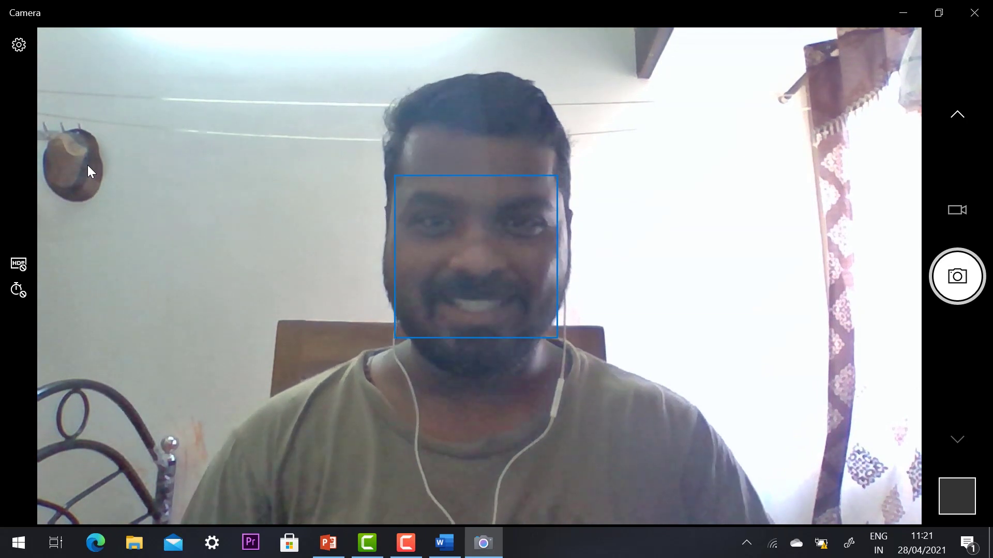
pyautogui.click(948, 275)
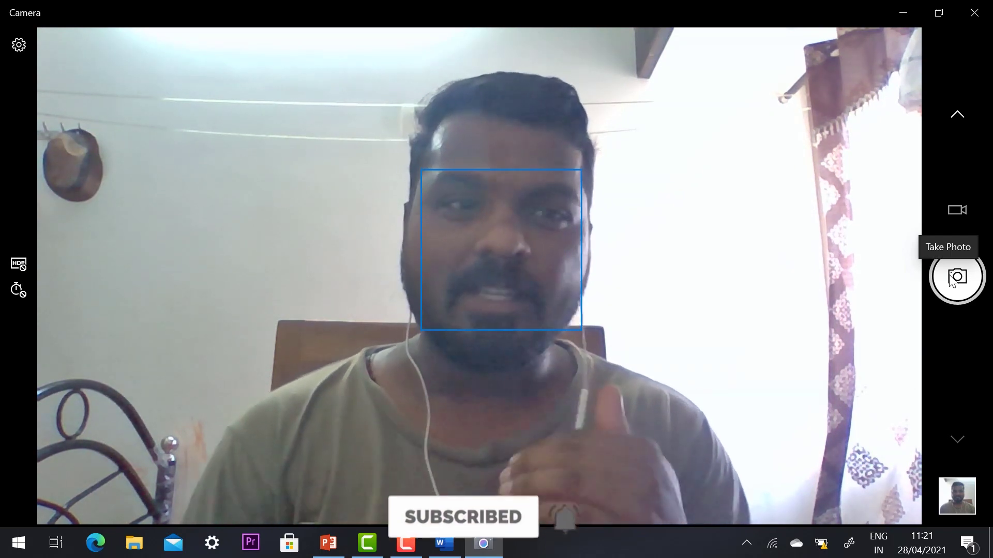
pyautogui.click(975, 12)
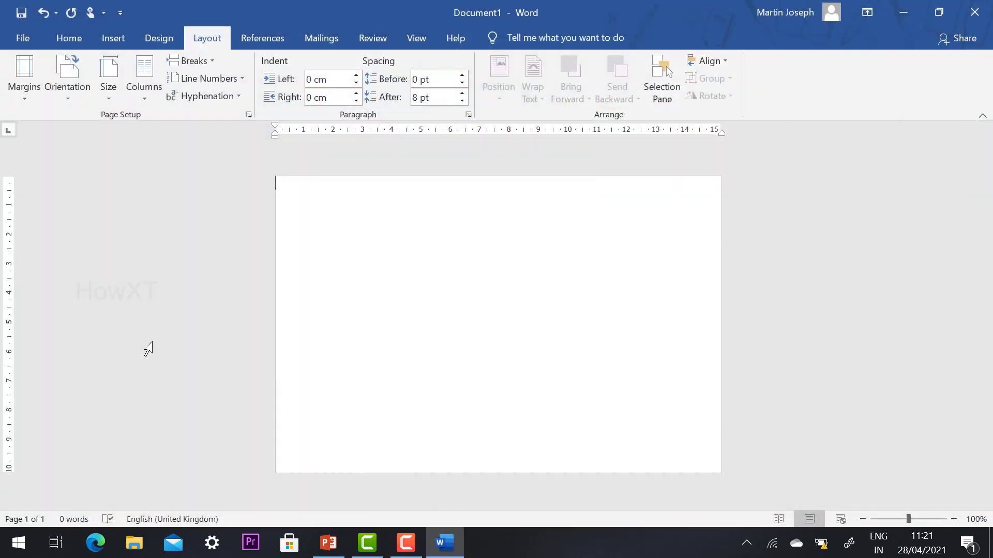
# Open the newest webcam photo from Pictures > Camera Roll in Photos
pyautogui.click(135, 543)
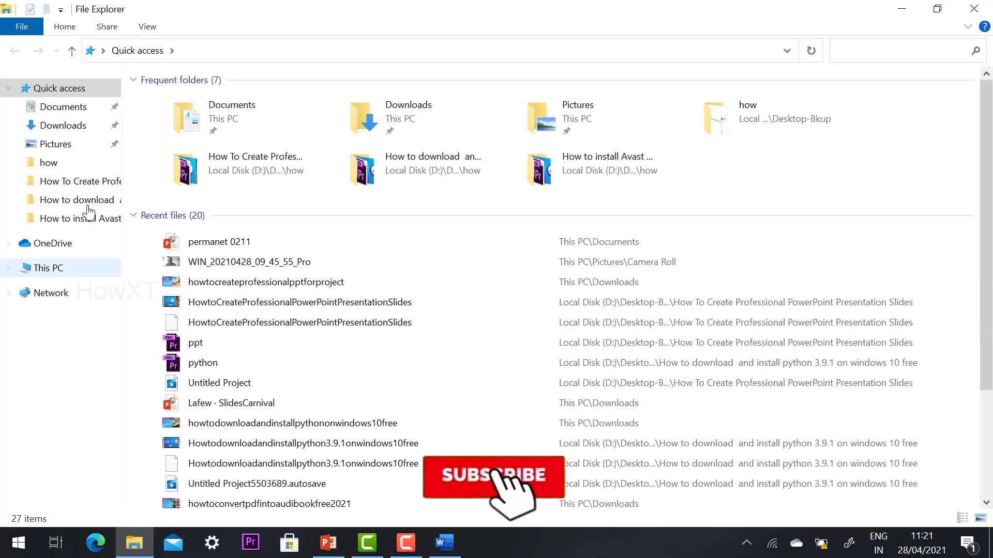
pyautogui.click(37, 149)
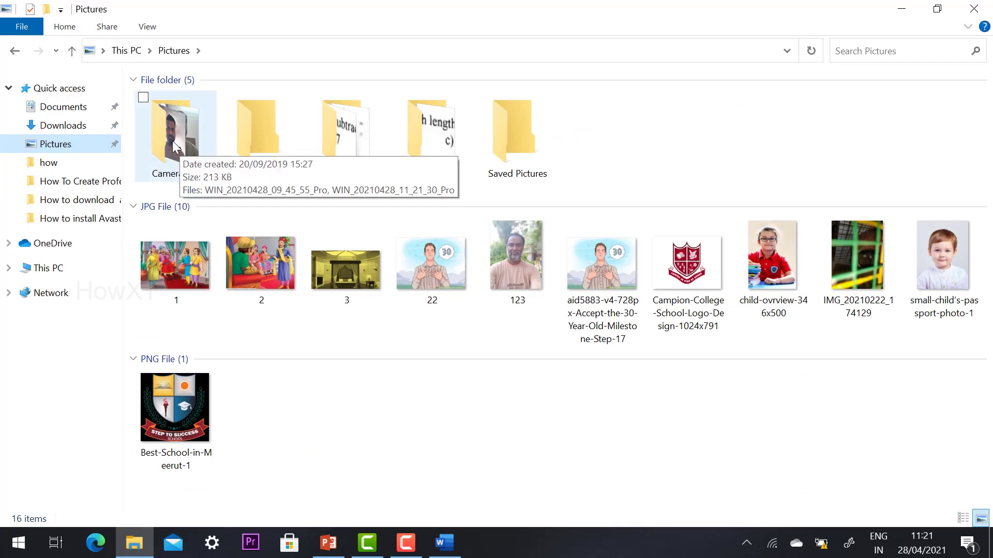
pyautogui.doubleClick(175, 146)
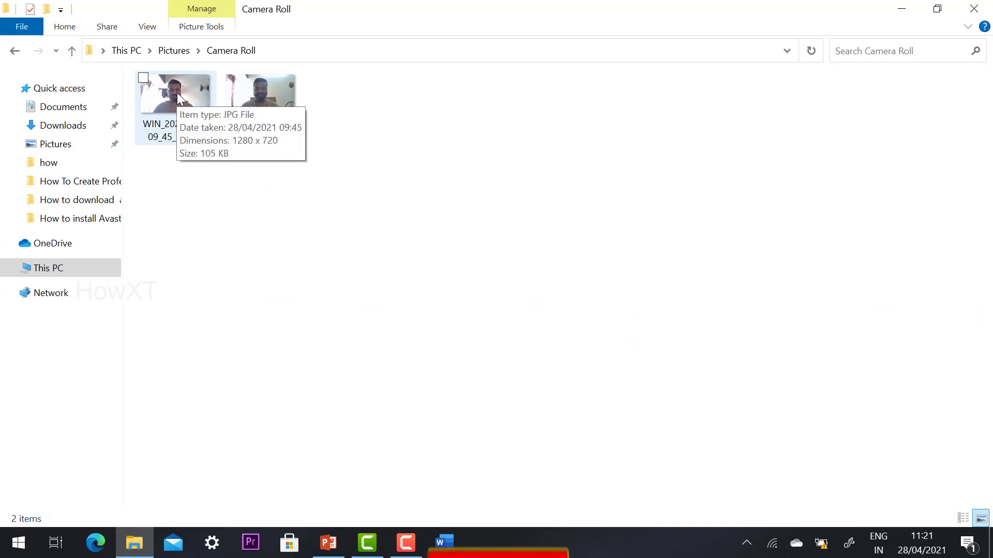
pyautogui.doubleClick(266, 91)
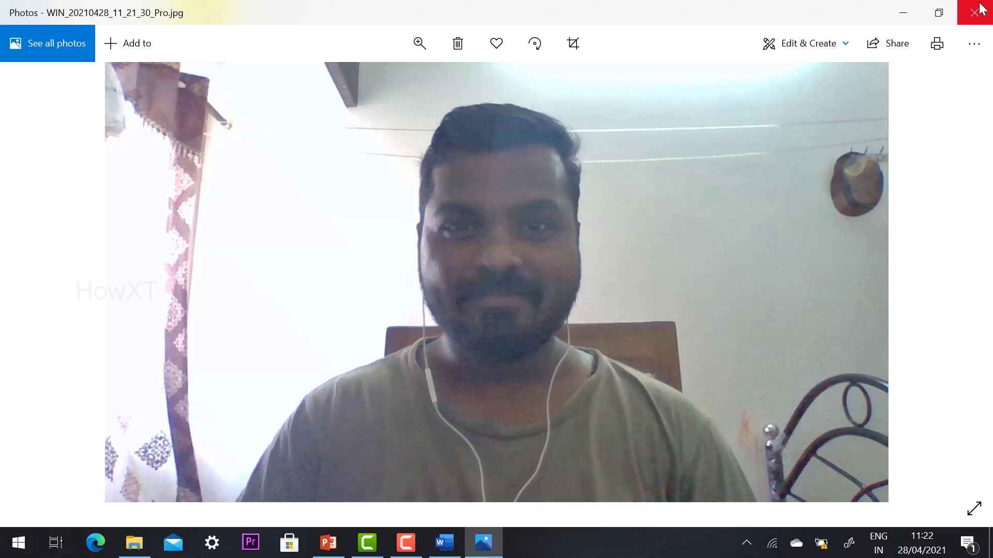
# Take another webcam photo with Camera and select the newest photo in Camera Roll
pyautogui.press('super')
pyautogui.write('c')
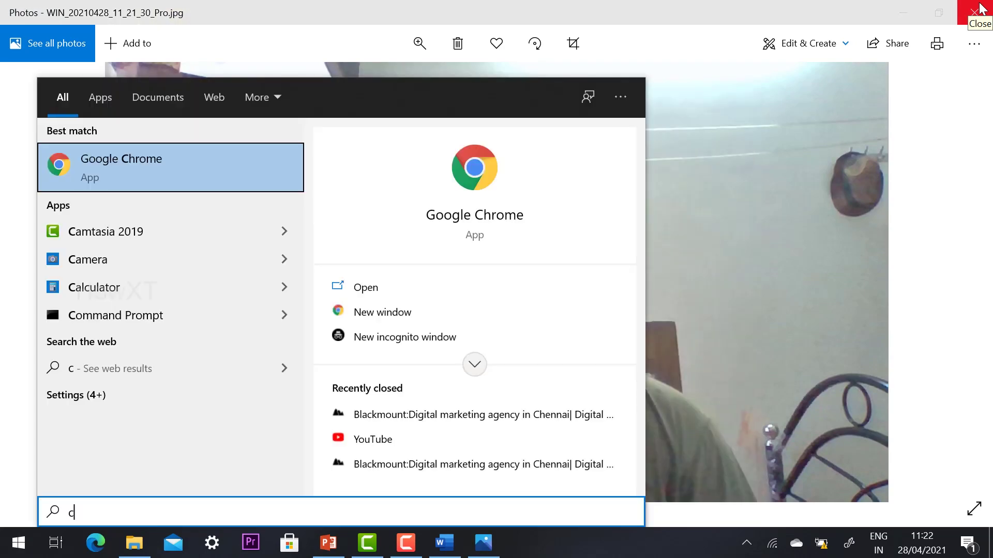
pyautogui.write('am')
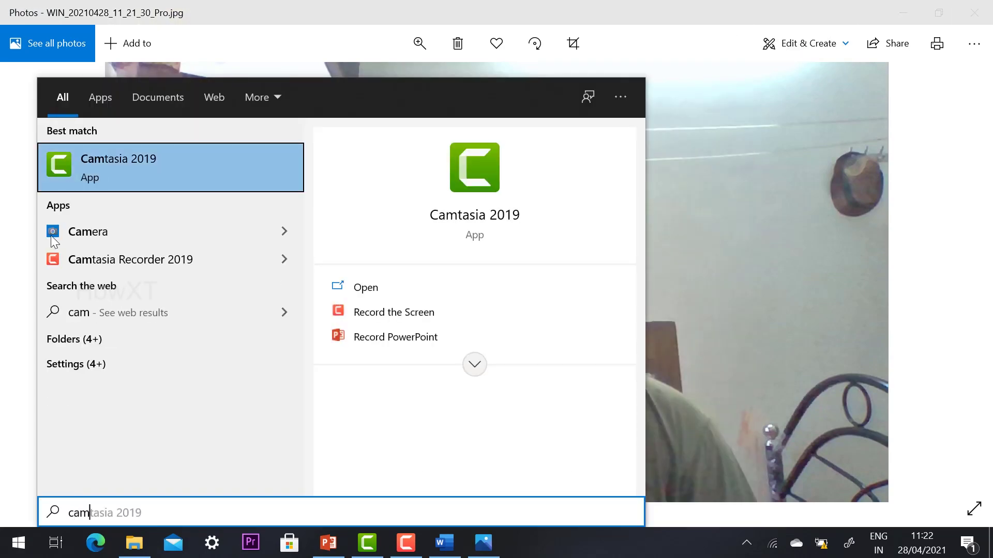
pyautogui.click(64, 238)
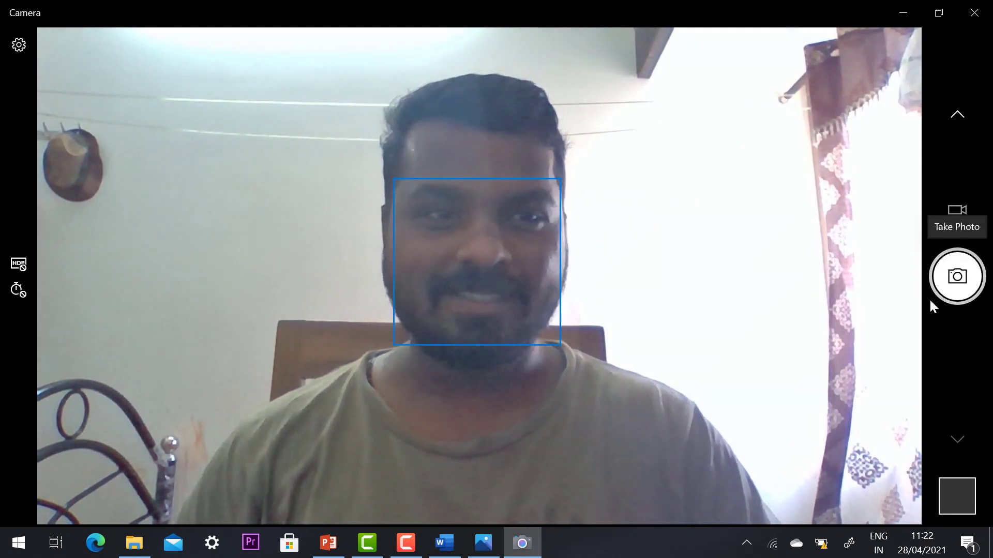
pyautogui.click(960, 273)
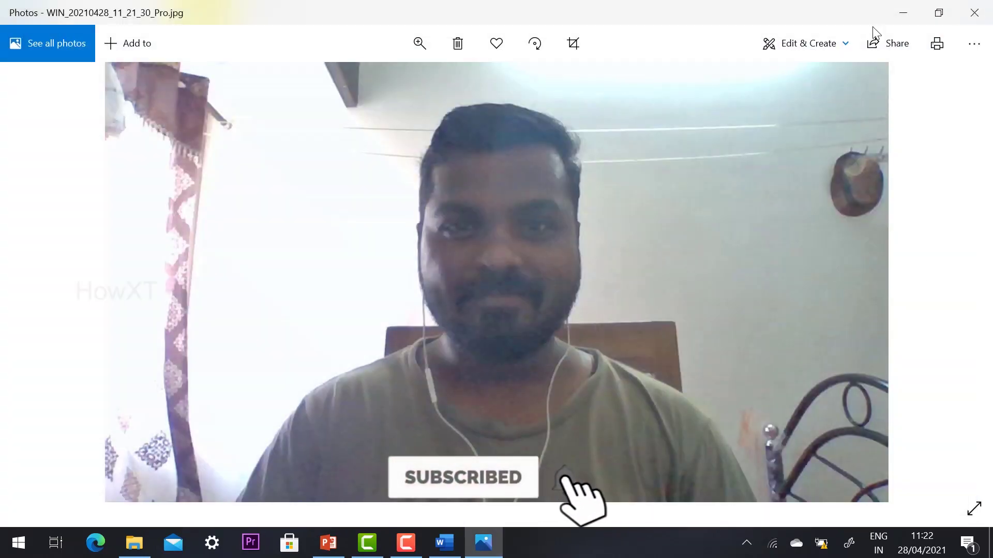
pyautogui.click(974, 12)
pyautogui.click(361, 95)
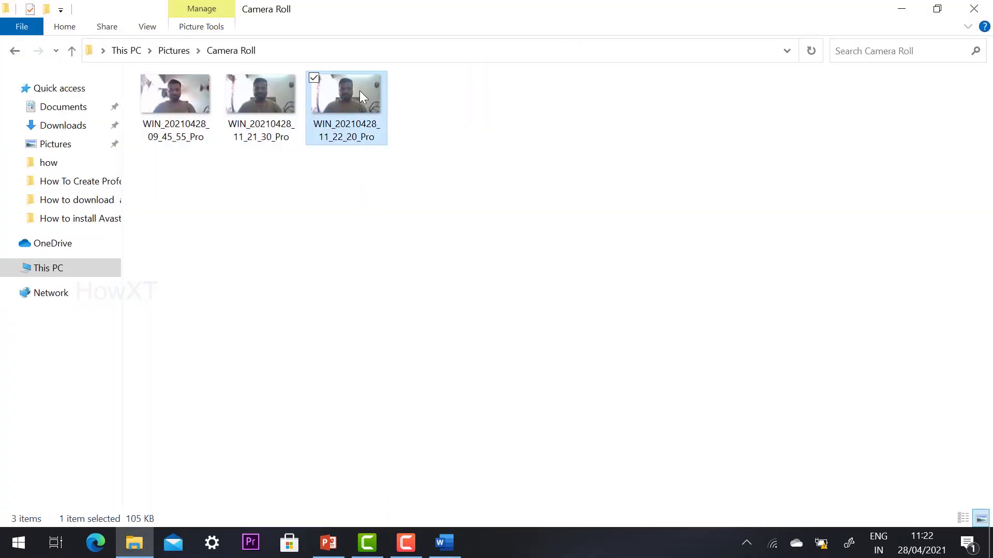
# Copy photo WIN_20210428_11_22_20_Pro from Camera Roll and return to the Word document
pyautogui.doubleClick(359, 91)
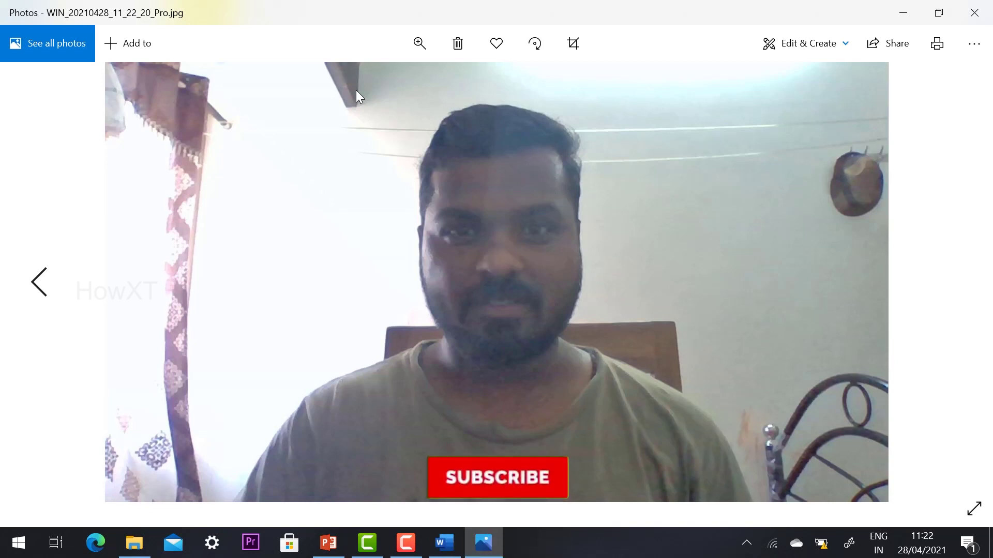
pyautogui.hotkey('alt', 'F4')
pyautogui.click(358, 97)
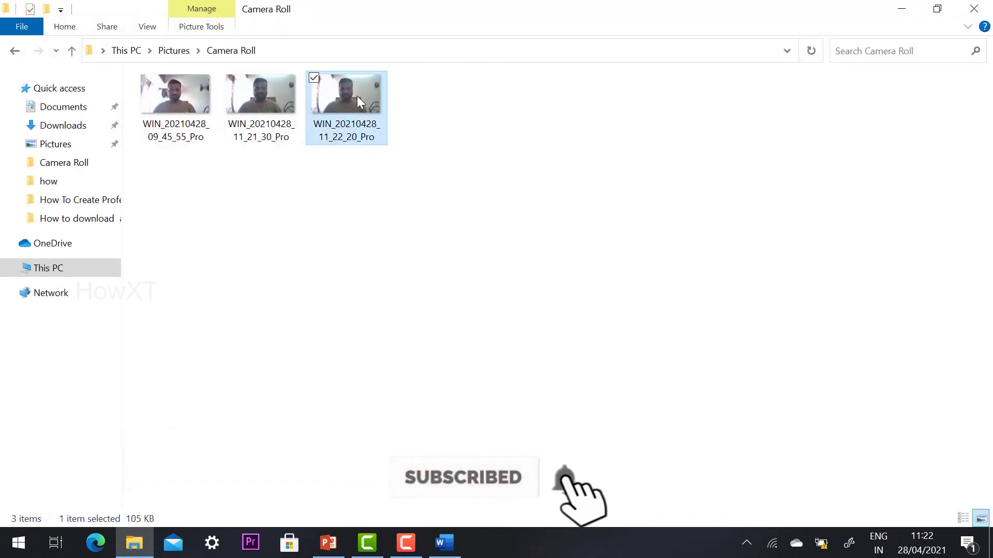
pyautogui.rightClick(357, 95)
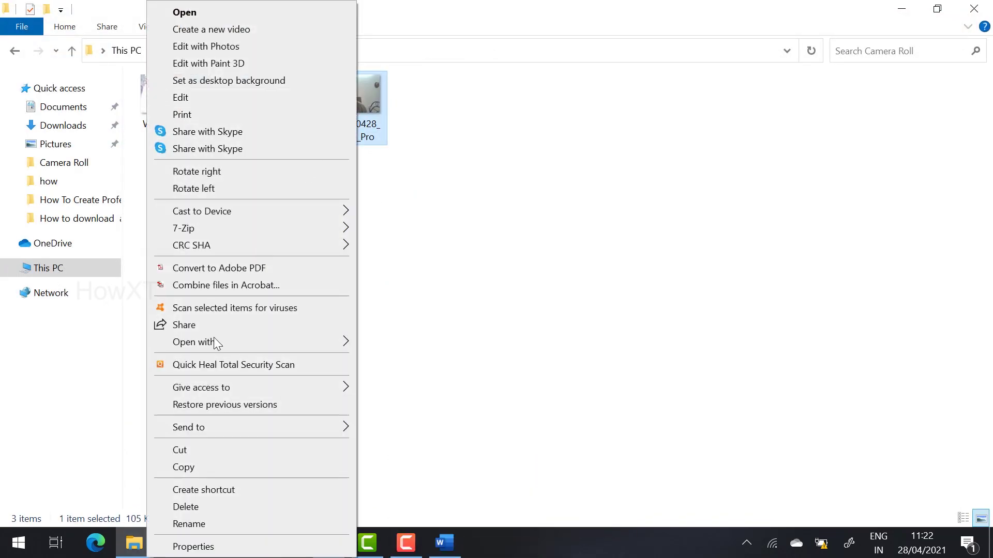
pyautogui.click(184, 467)
pyautogui.click(443, 544)
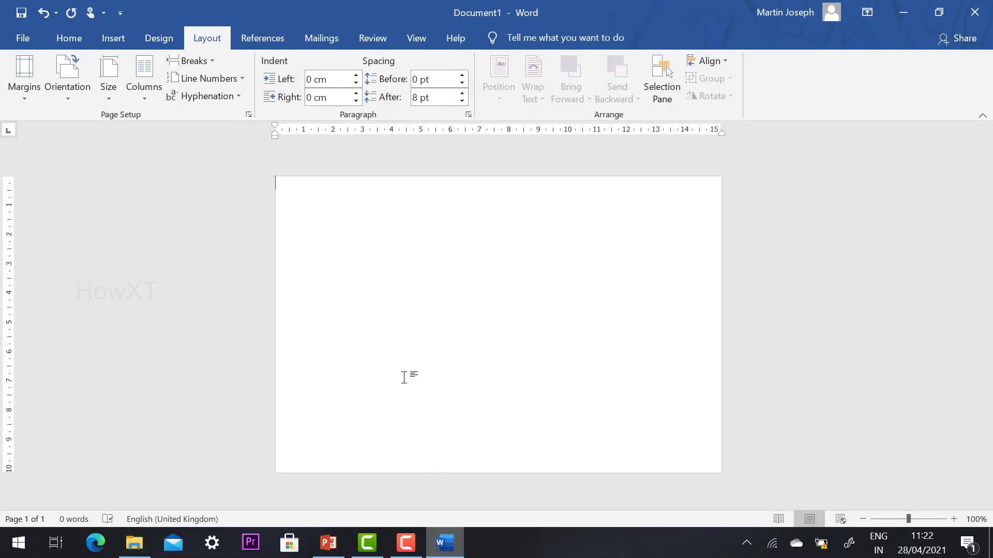
# Paste the copied webcam photo onto the blank page and select it
pyautogui.rightClick(368, 273)
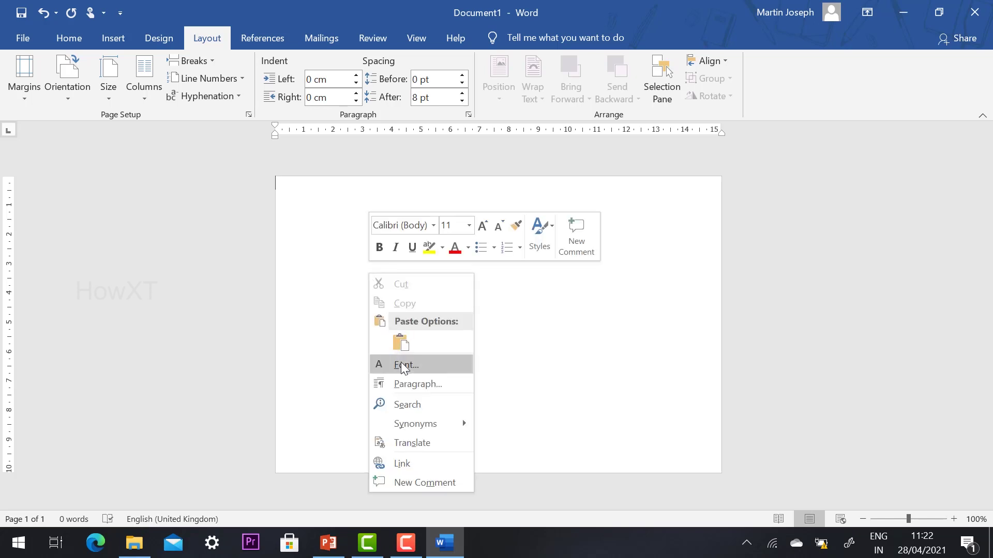
pyautogui.click(400, 343)
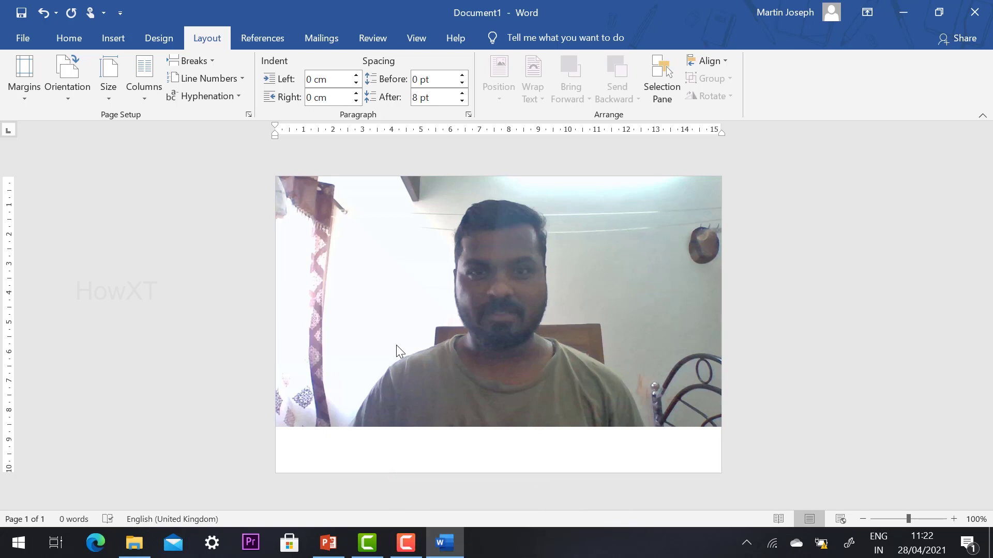
pyautogui.click(396, 345)
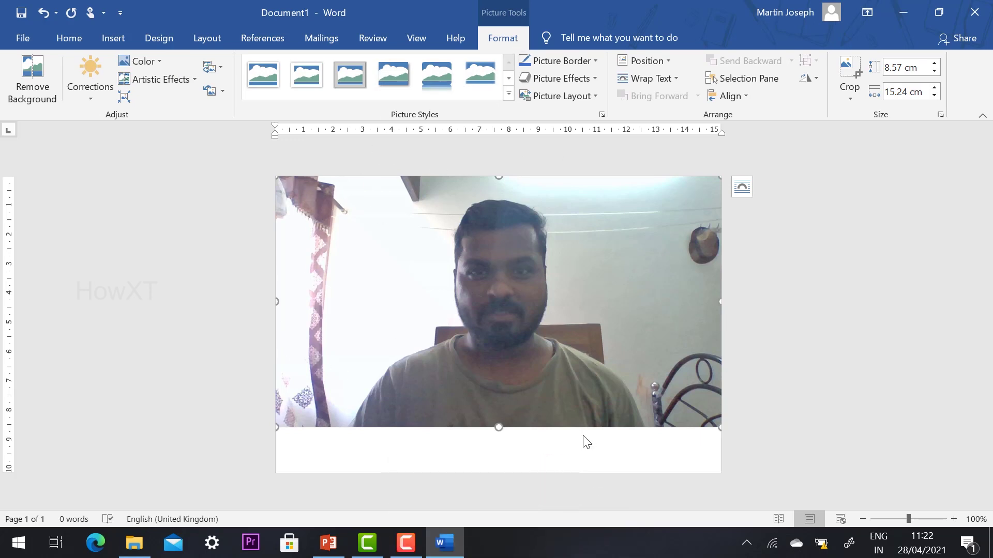
# Crop all four sides of the photo down to a 7.67 × 6.1 cm head-and-shoulders portrait
pyautogui.click(853, 75)
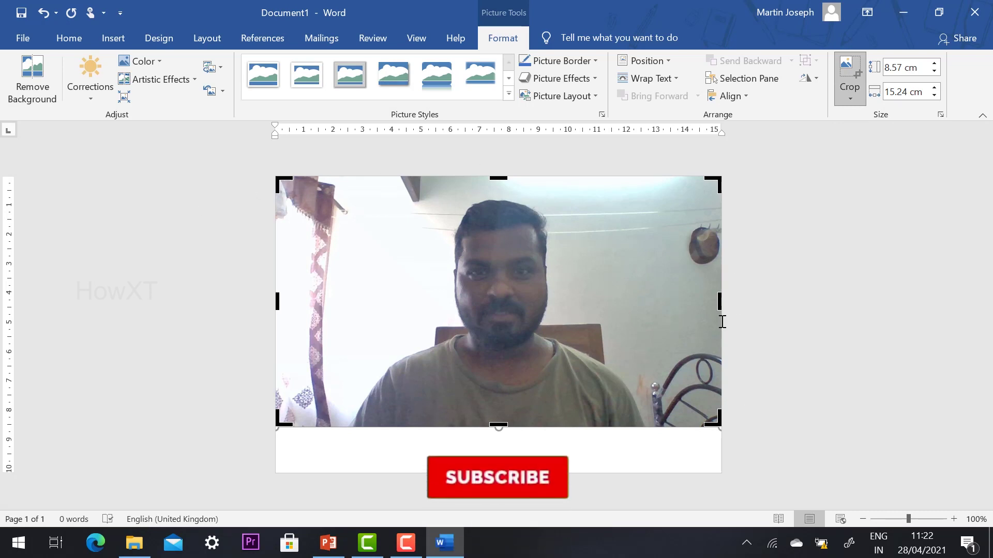
pyautogui.moveTo(719, 301); pyautogui.dragTo(596, 319)
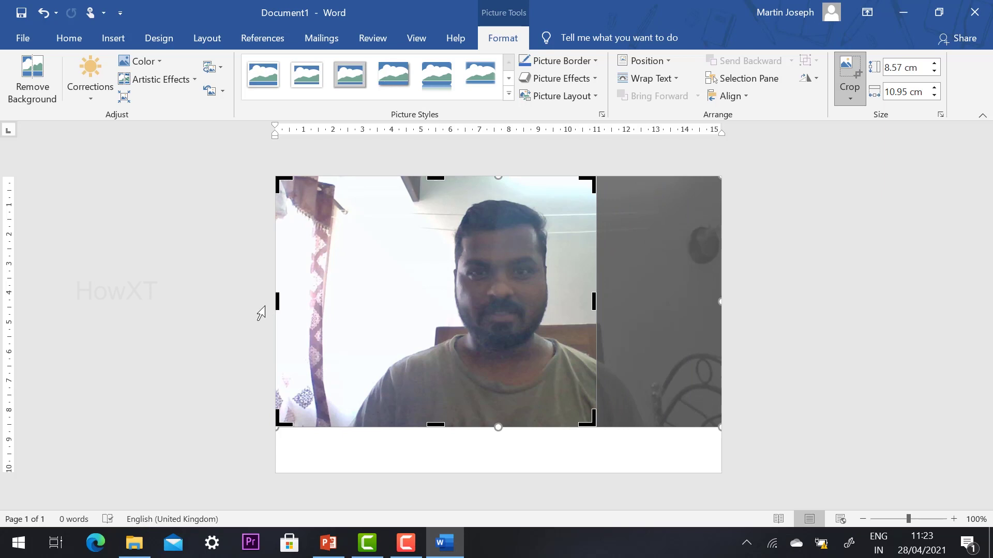
pyautogui.moveTo(275, 300); pyautogui.dragTo(459, 302)
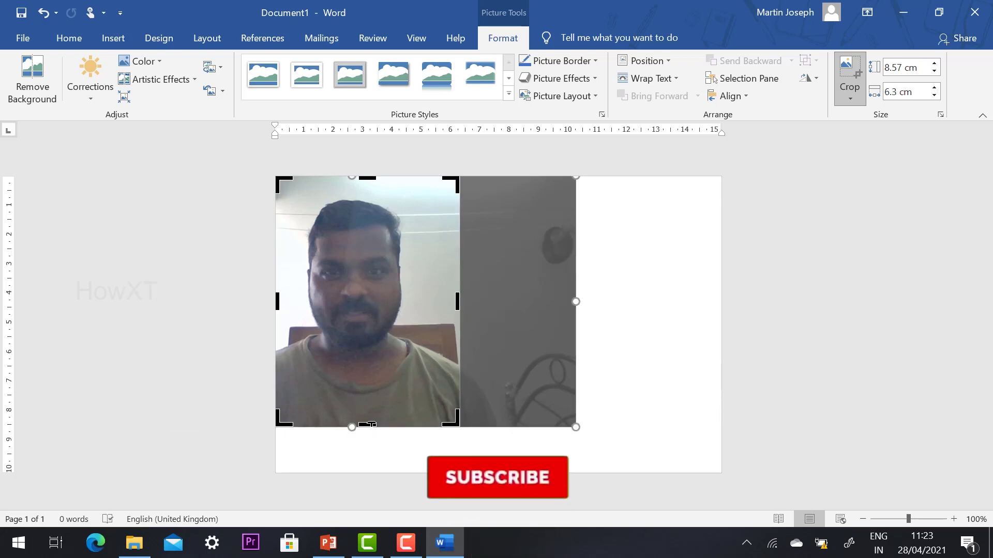
pyautogui.moveTo(370, 425); pyautogui.dragTo(370, 414)
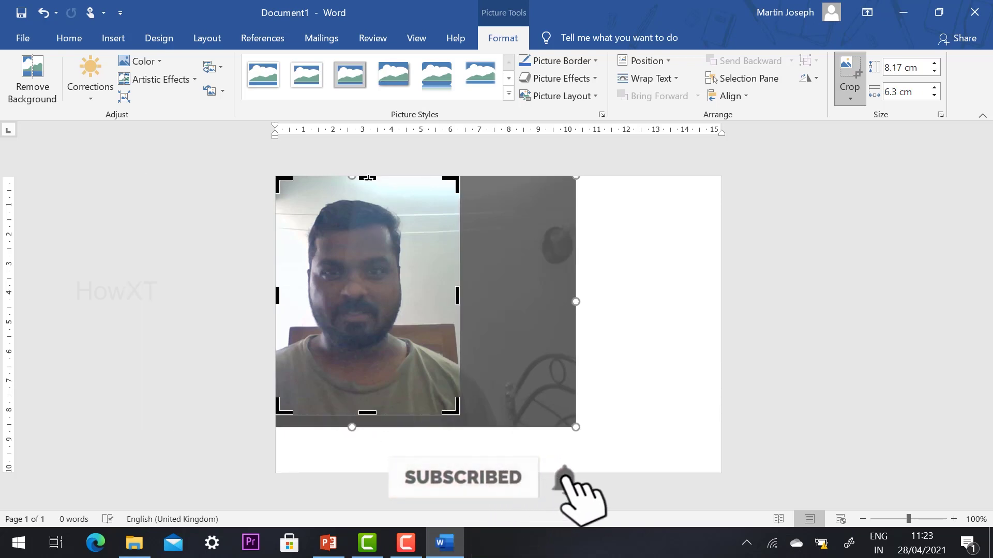
pyautogui.moveTo(368, 181); pyautogui.dragTo(366, 195)
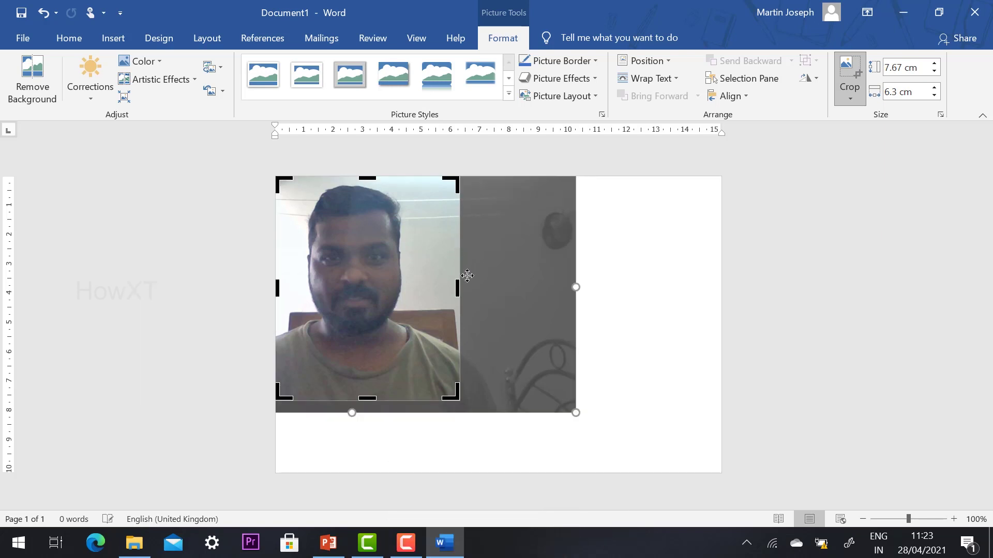
pyautogui.moveTo(460, 290); pyautogui.dragTo(454, 293)
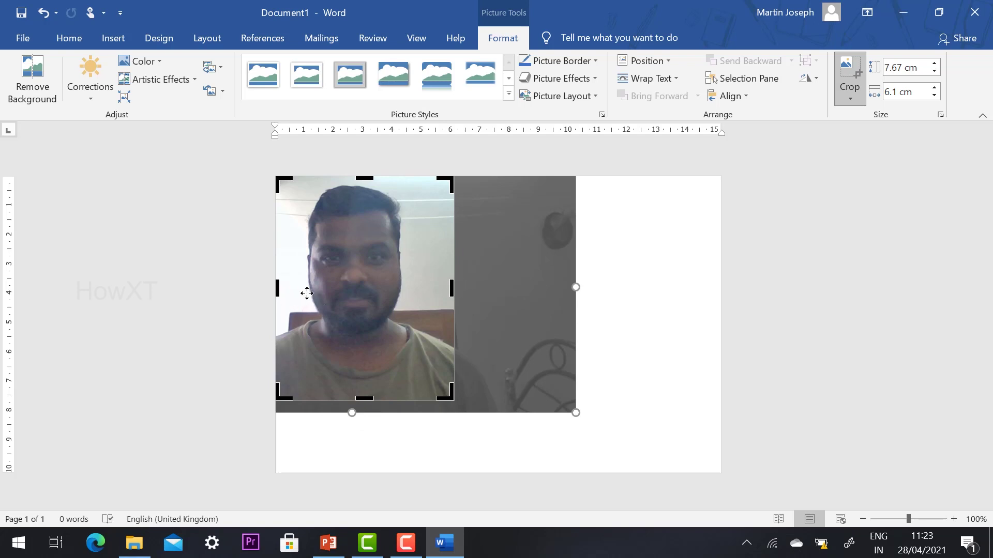
pyautogui.moveTo(358, 279); pyautogui.dragTo(361, 281)
pyautogui.click(781, 282)
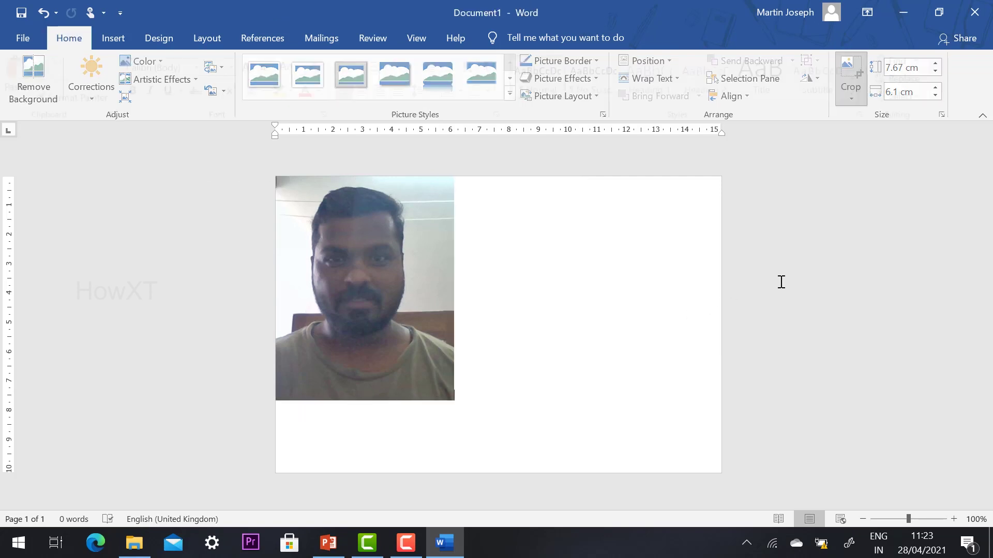
pyautogui.doubleClick(367, 291)
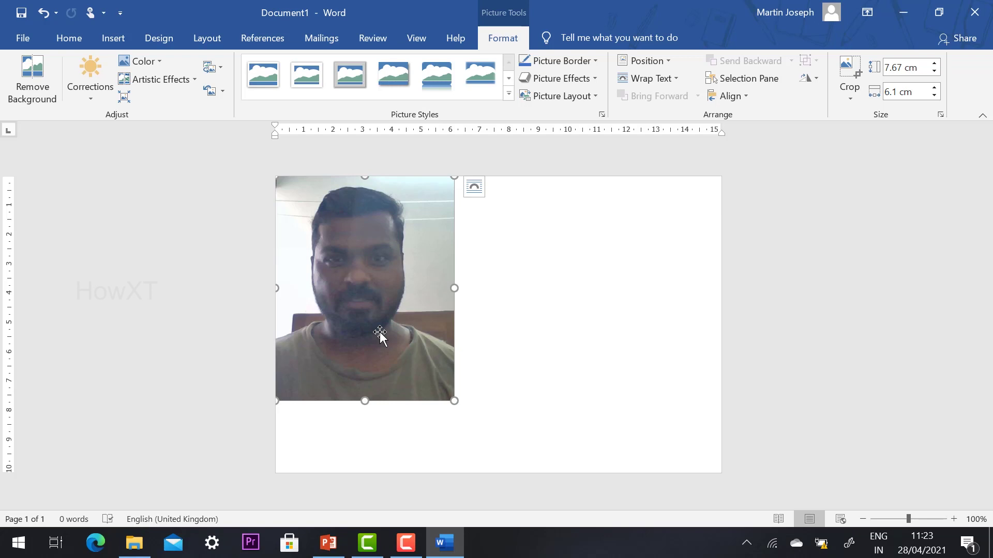
pyautogui.click(101, 98)
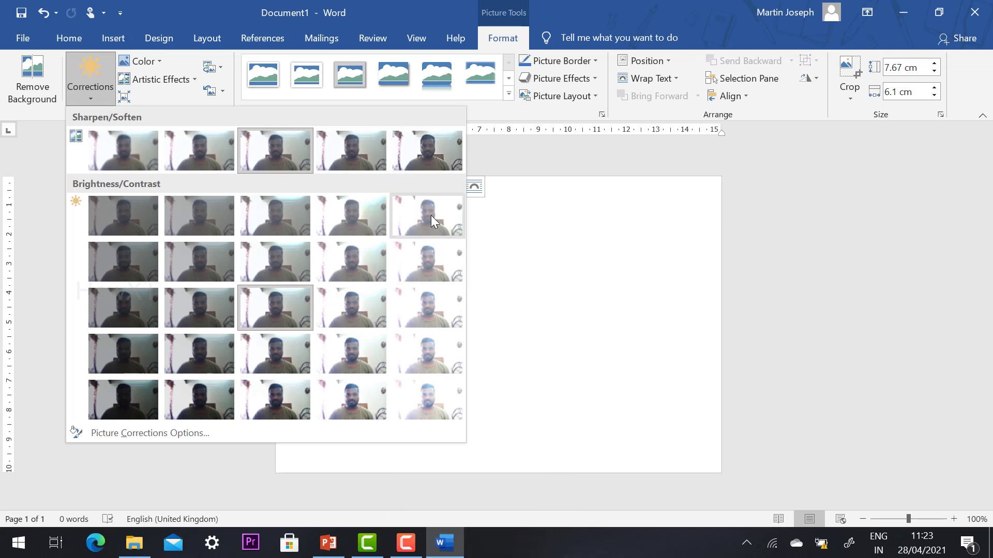
# Try several Corrections presets, settling on a lighter, less washed-out brightness and contrast
pyautogui.click(430, 215)
pyautogui.click(93, 88)
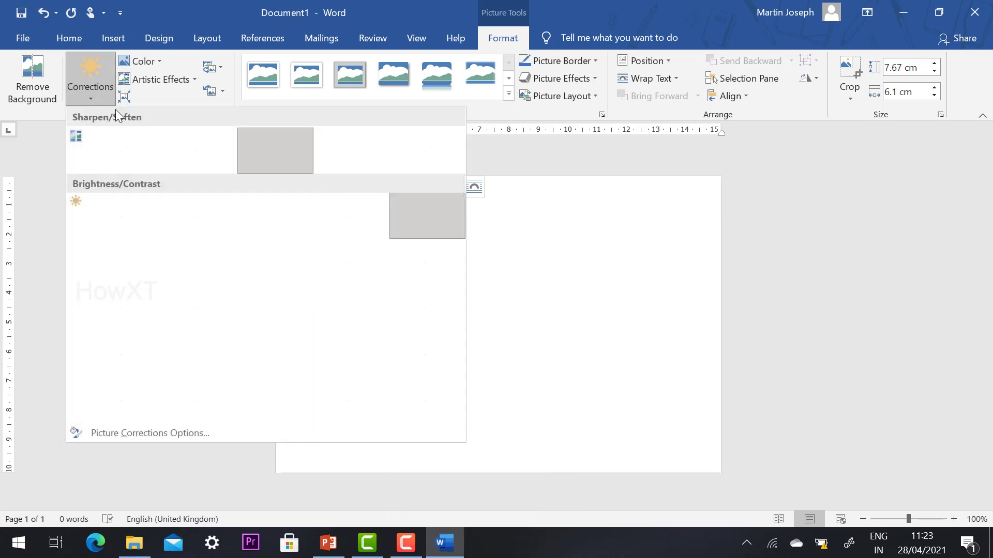
pyautogui.click(342, 150)
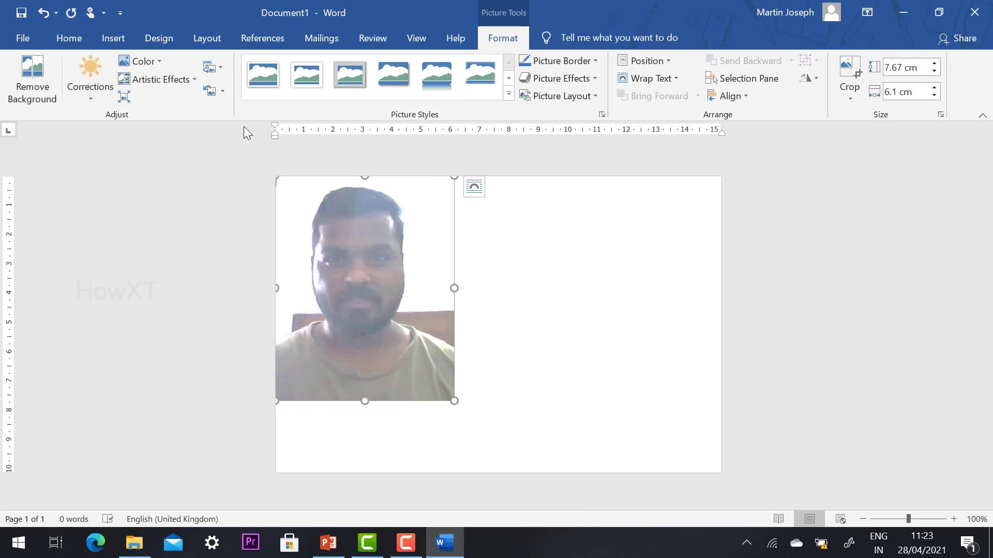
pyautogui.click(91, 87)
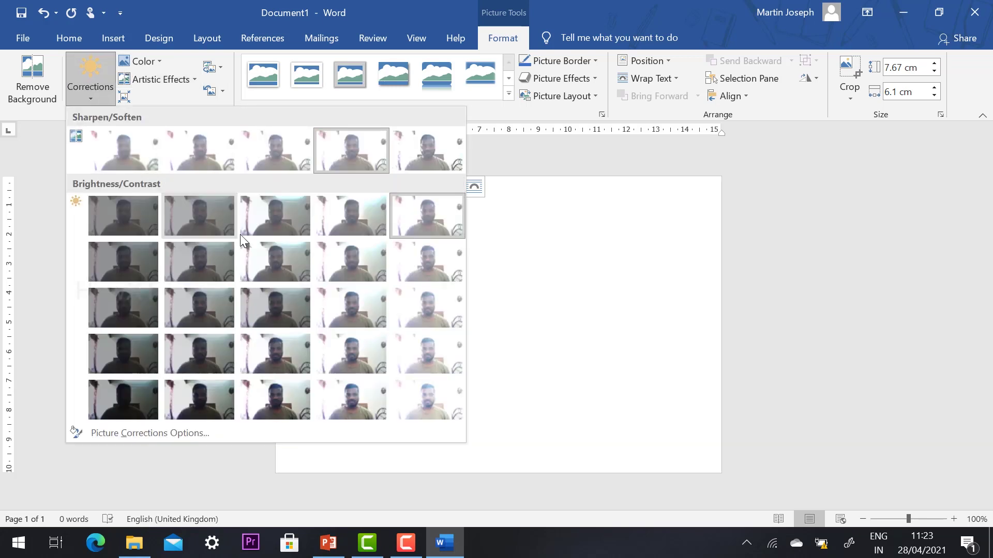
pyautogui.click(340, 297)
pyautogui.click(233, 261)
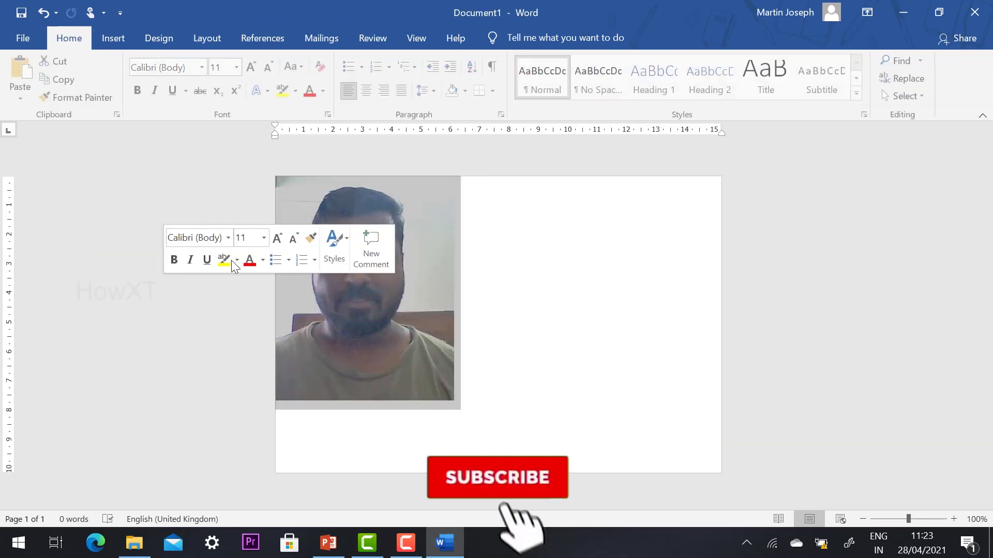
pyautogui.click(429, 376)
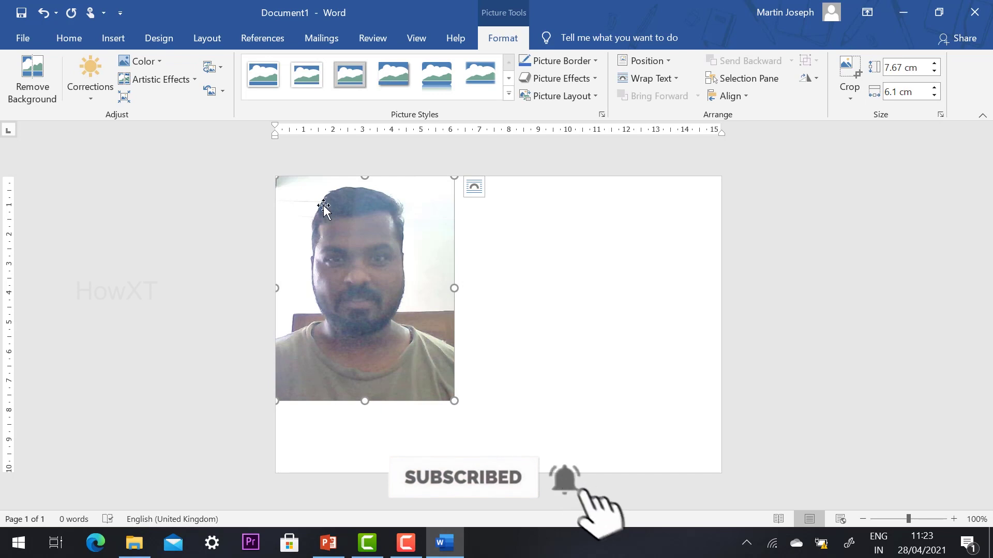
pyautogui.moveTo(302, 223); pyautogui.dragTo(375, 261)
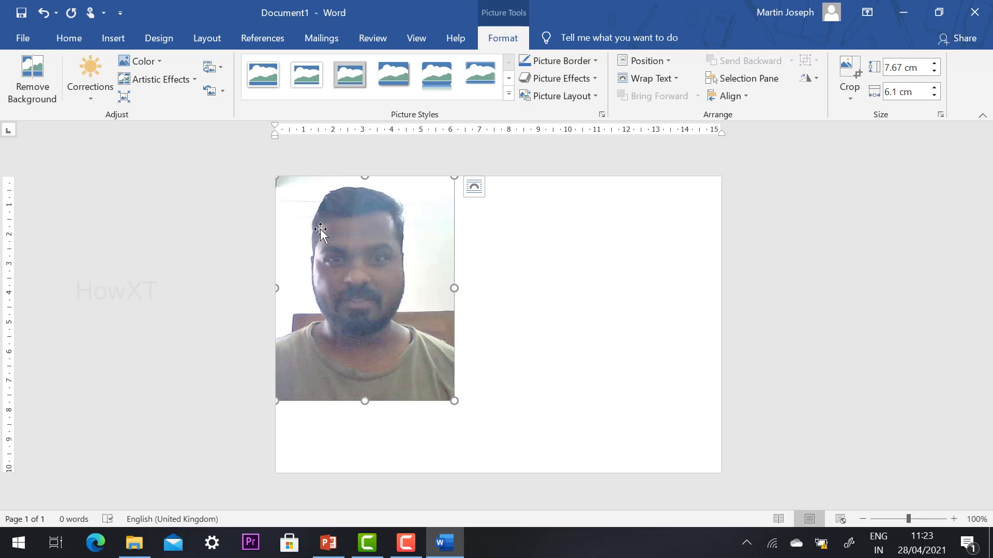
pyautogui.click(676, 82)
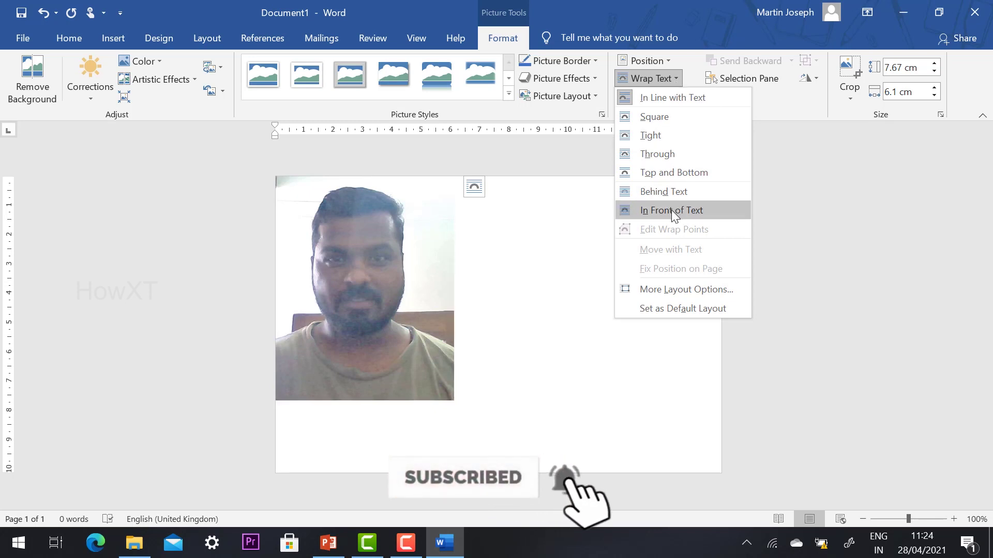
# Float the photo in front of text, shrink it toward passport size and move it in from the page corner
pyautogui.click(698, 209)
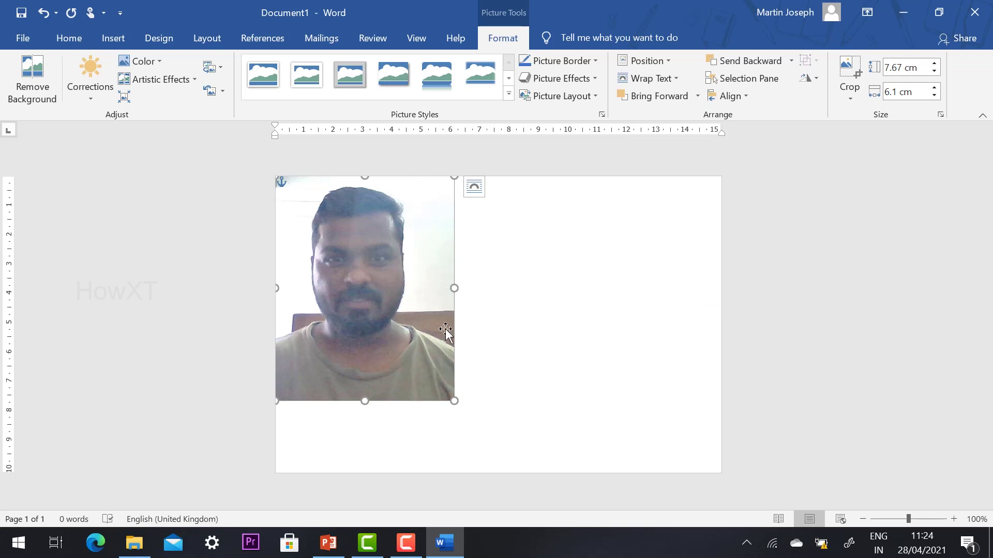
pyautogui.moveTo(455, 400); pyautogui.dragTo(390, 320)
pyautogui.moveTo(340, 235)
pyautogui.mouseDown()
pyautogui.moveTo(565, 295)
pyautogui.moveTo(336, 290)
pyautogui.moveTo(336, 234)
pyautogui.moveTo(347, 245)
pyautogui.mouseUp()
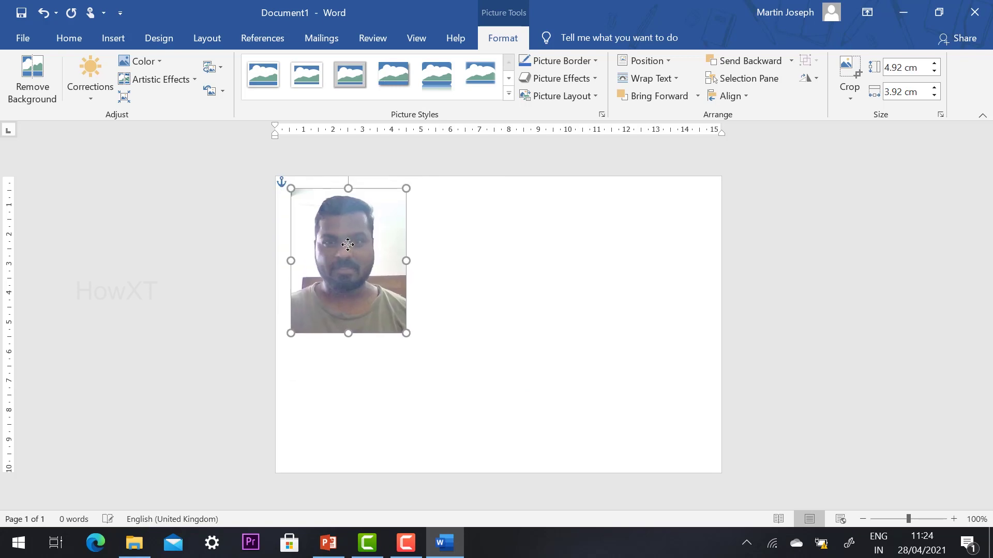
pyautogui.click(662, 82)
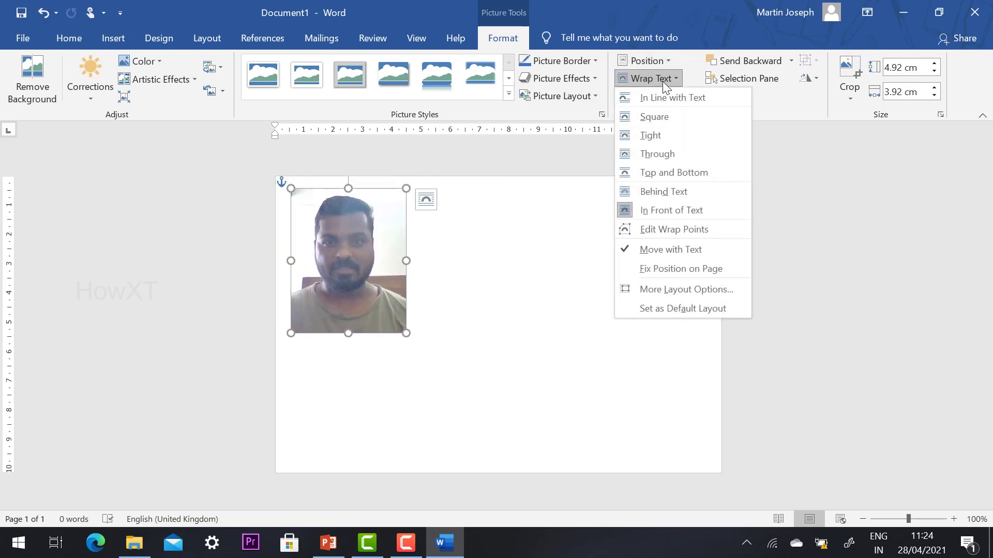
pyautogui.click(417, 308)
# Shrink the photo further to 4.55 × 3.62 cm at the page's top left
pyautogui.click(473, 300)
pyautogui.click(353, 254)
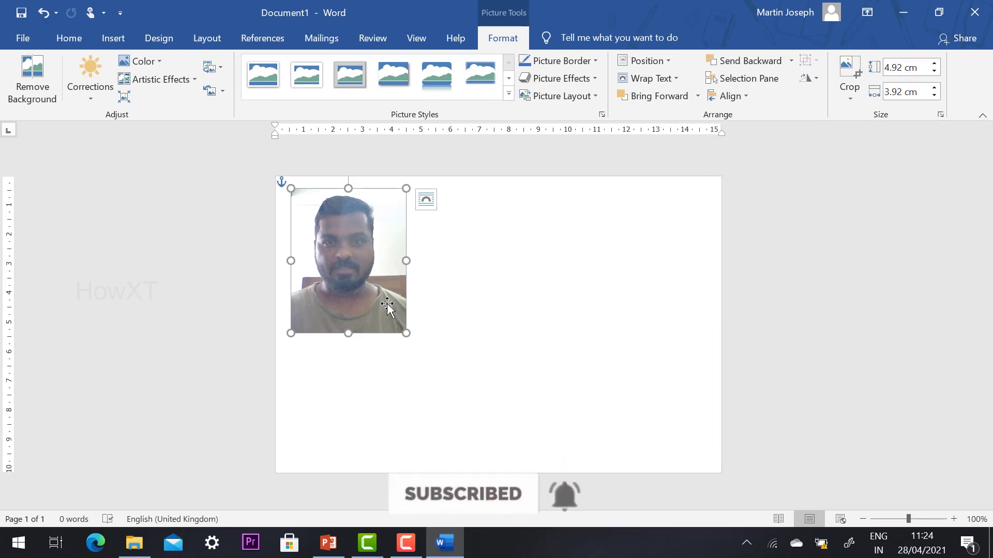
pyautogui.moveTo(406, 332); pyautogui.dragTo(397, 318)
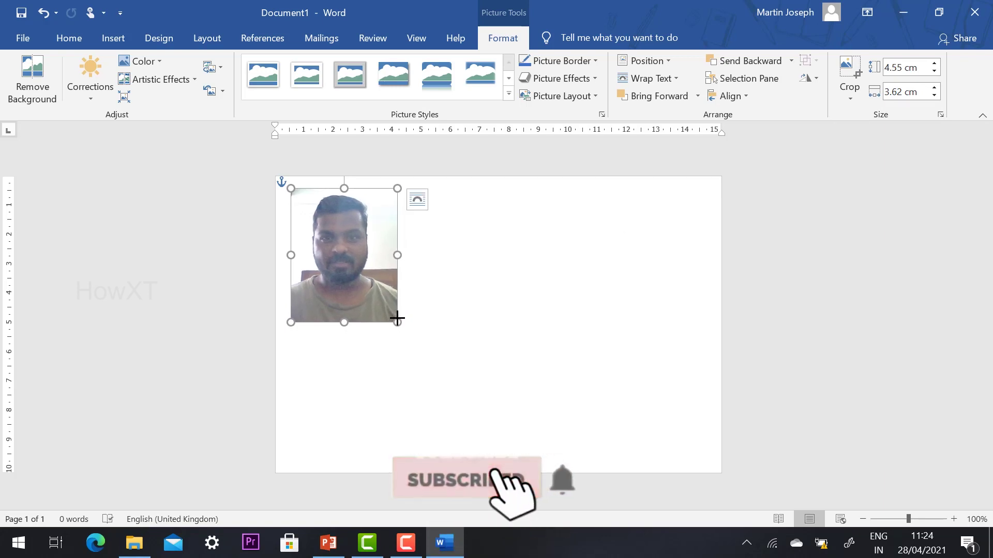
pyautogui.click(357, 351)
pyautogui.click(320, 234)
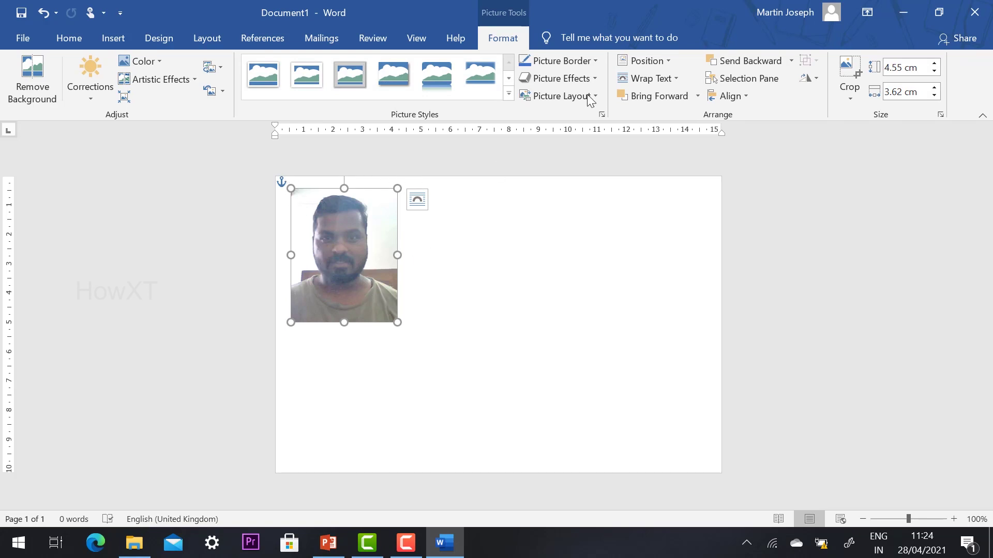
# Give the photo a black picture border with 1½ pt weight
pyautogui.click(564, 64)
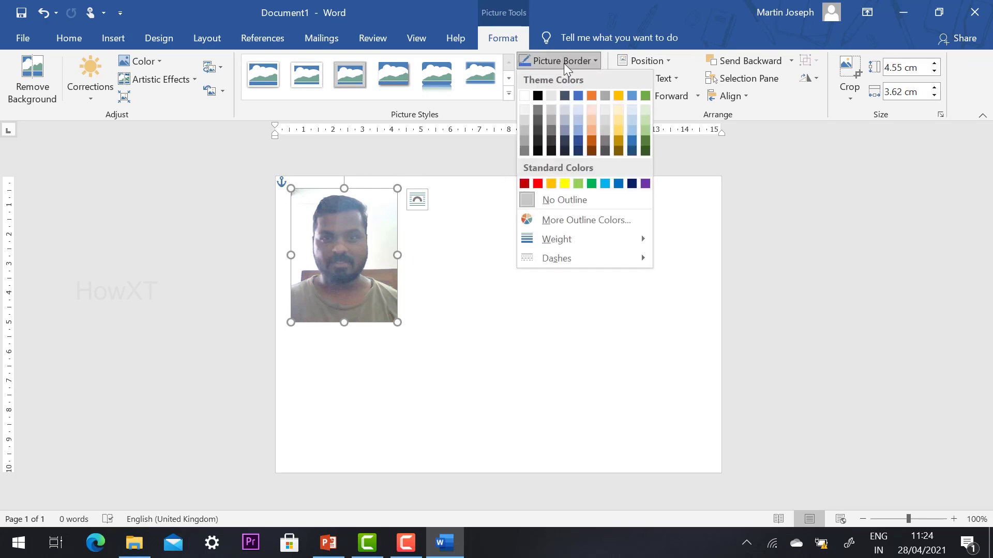
pyautogui.click(536, 95)
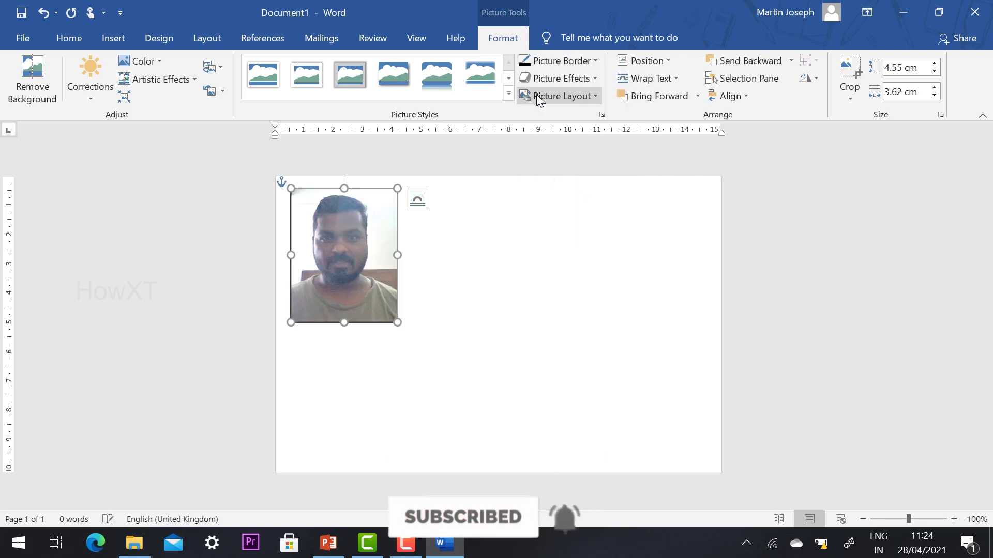
pyautogui.click(551, 63)
pyautogui.moveTo(575, 241)
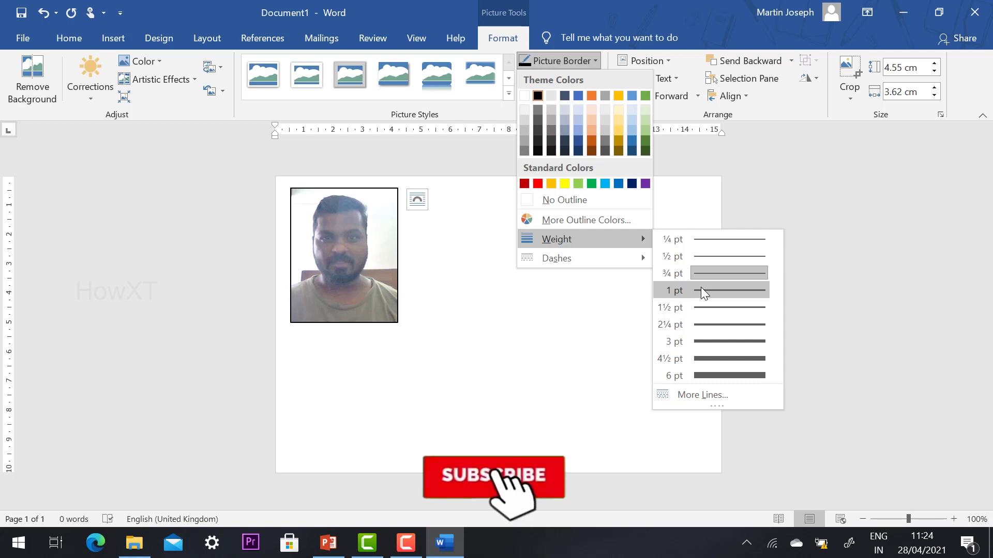
pyautogui.click(722, 303)
# Drag the photo's corner to shrink it slightly to 4.2 × 3.34 cm
pyautogui.click(421, 226)
pyautogui.click(396, 279)
pyautogui.moveTo(398, 325); pyautogui.dragTo(390, 312)
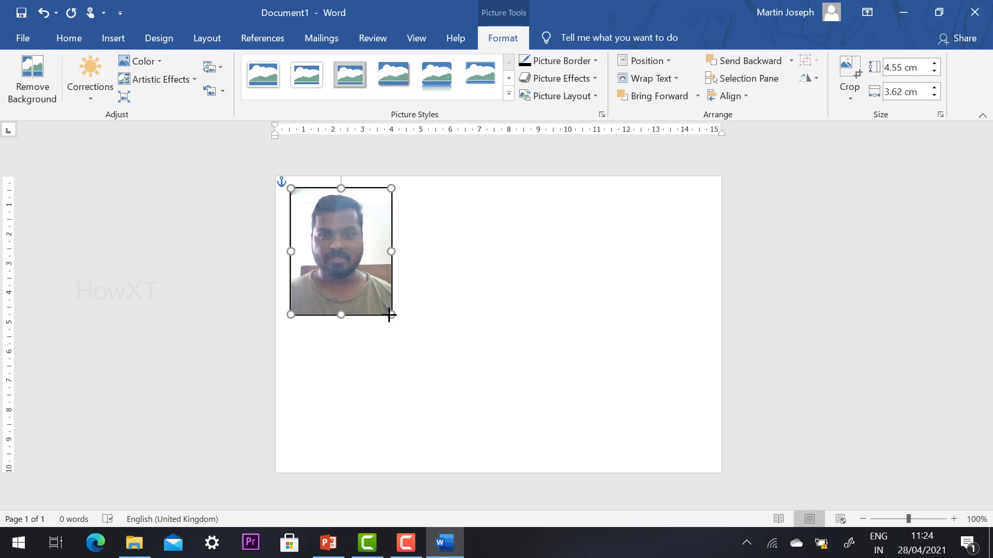
pyautogui.click(412, 263)
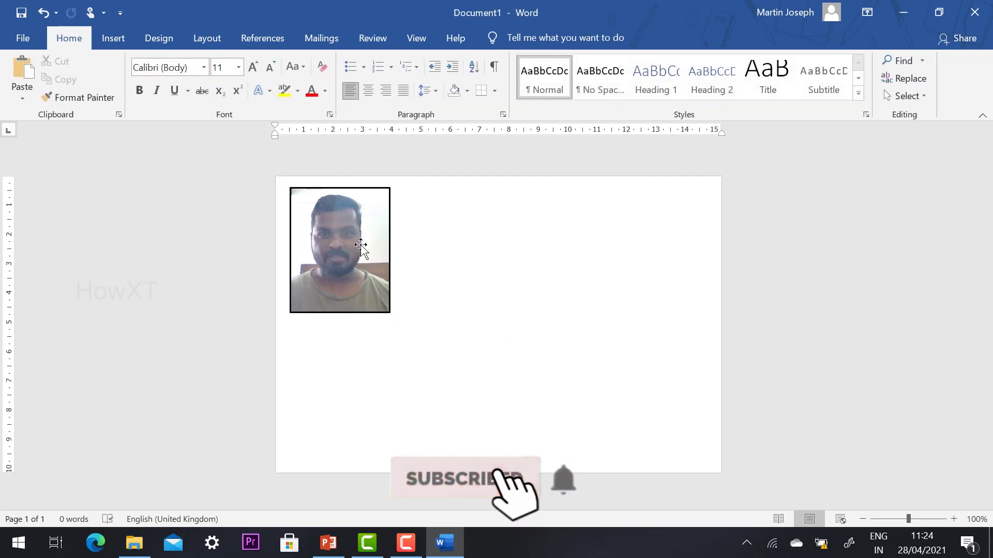
pyautogui.click(361, 246)
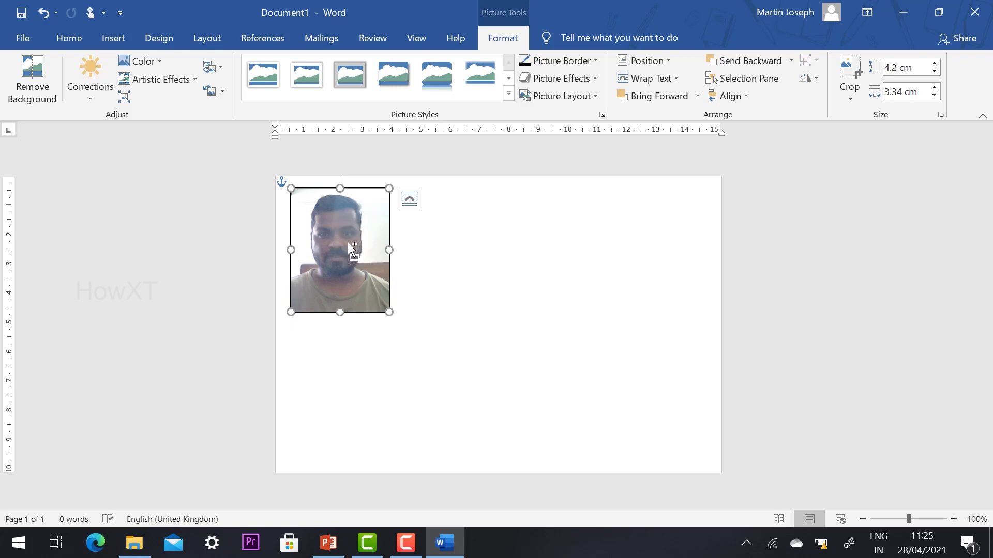
# Duplicate the photo below the original and paste another copy beside the top photo
pyautogui.moveTo(347, 242); pyautogui.dragTo(348, 374)
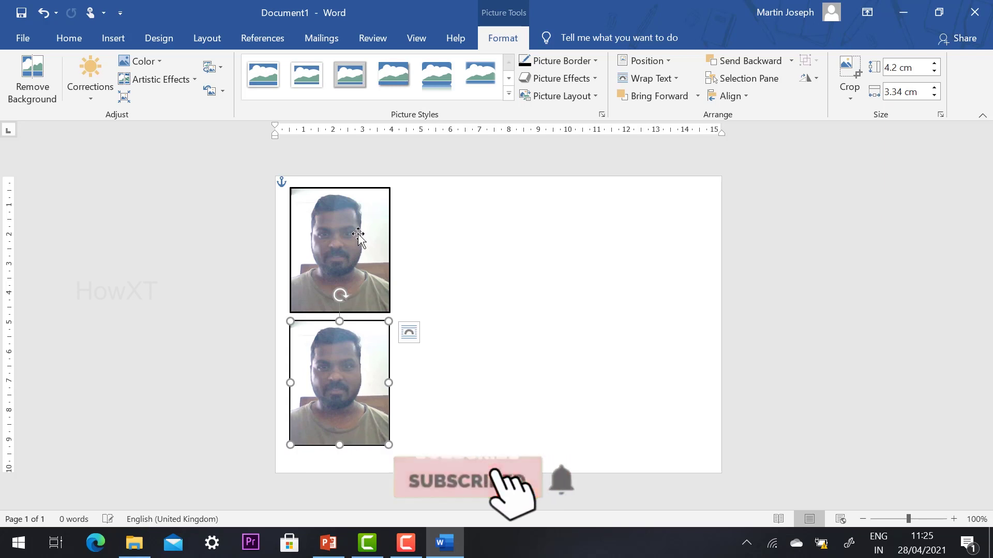
pyautogui.click(359, 236)
pyautogui.rightClick(360, 209)
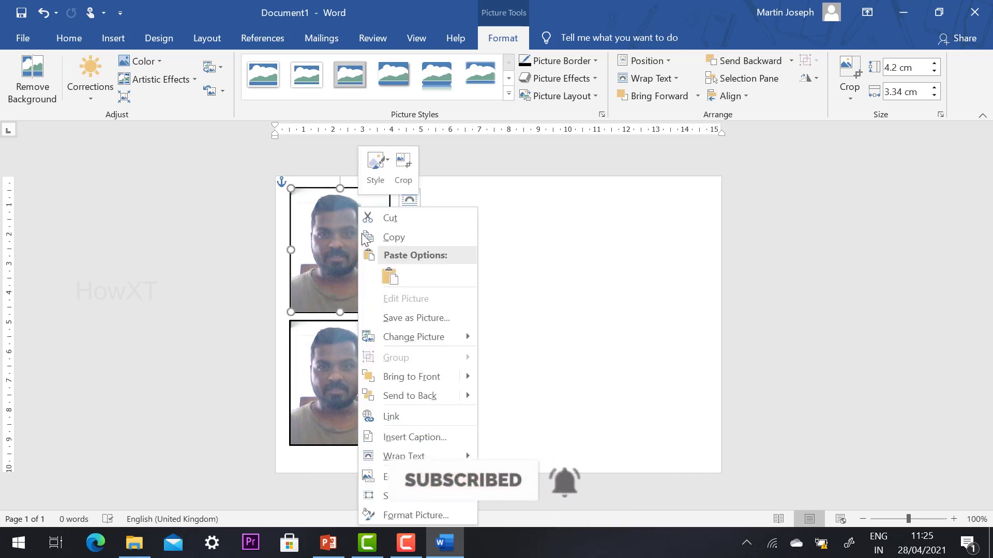
pyautogui.click(397, 239)
pyautogui.click(409, 199)
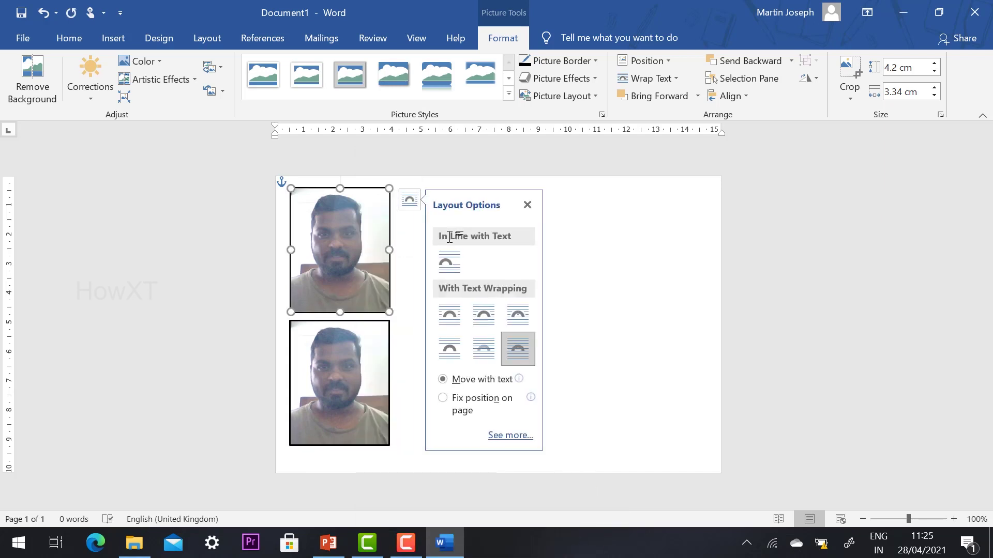
pyautogui.click(570, 244)
pyautogui.hotkey('ctrl', 'v')
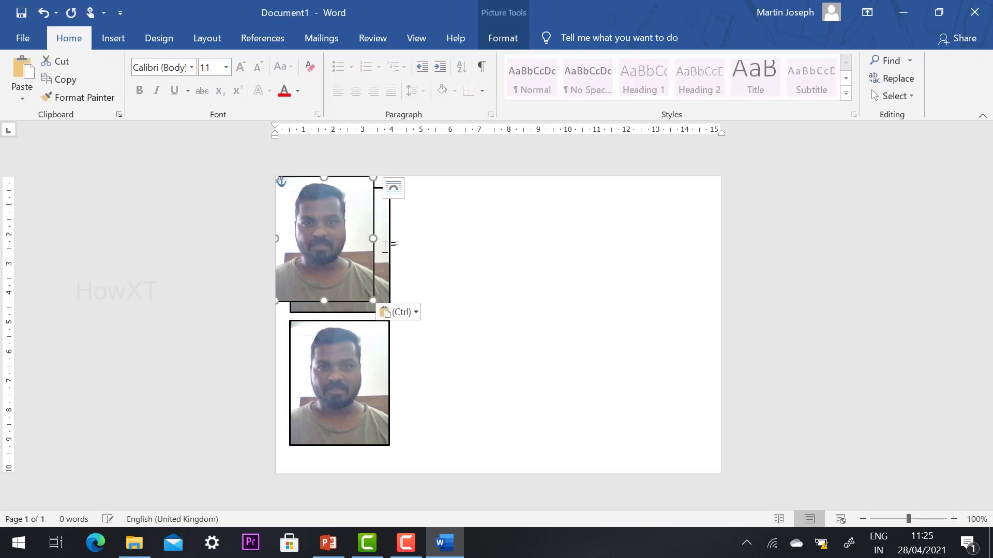
pyautogui.moveTo(457, 227); pyautogui.dragTo(438, 235)
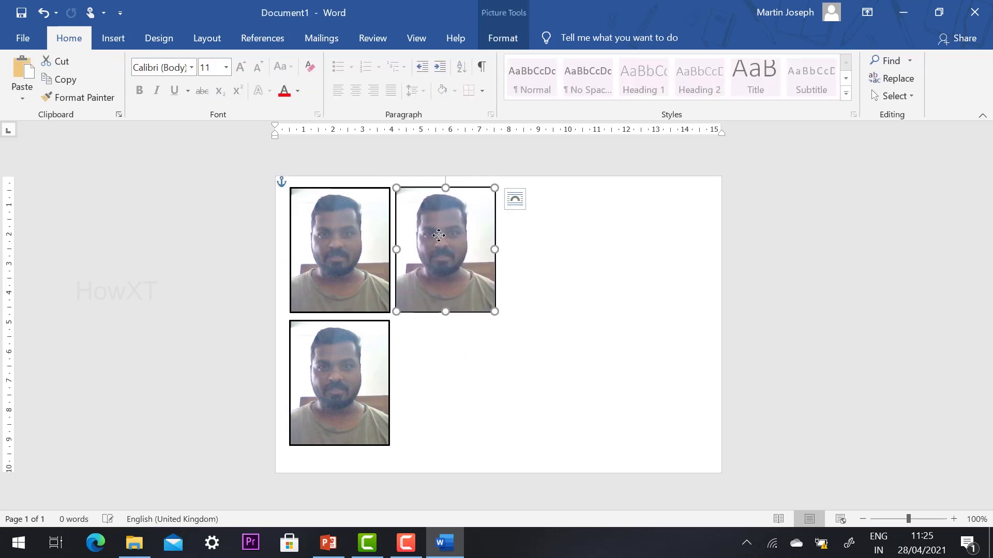
# Copy the bottom photo beside it and align the right-hand photos into two even rows
pyautogui.moveTo(368, 386); pyautogui.dragTo(455, 373)
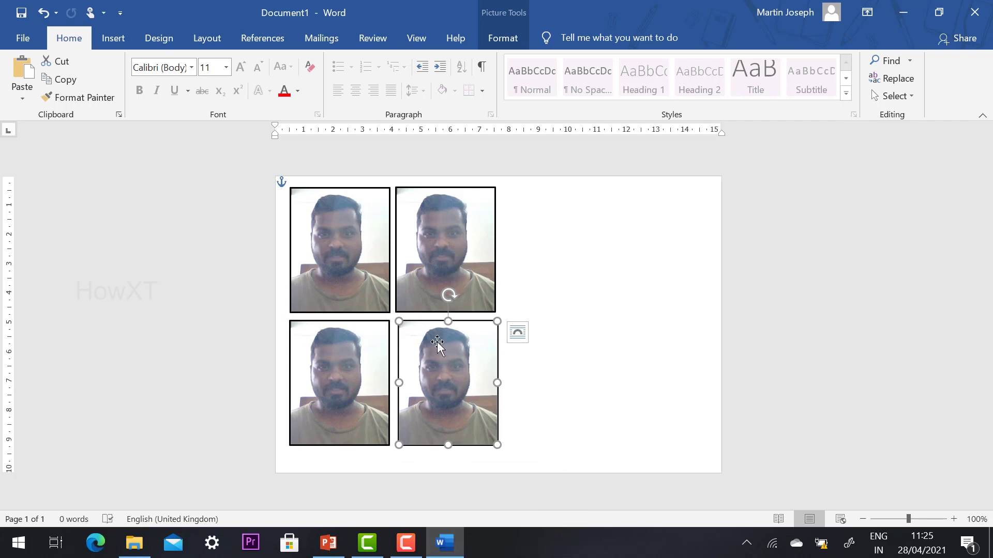
pyautogui.click(409, 275)
pyautogui.moveTo(435, 280); pyautogui.dragTo(610, 262)
pyautogui.keyDown('ctrl'); pyautogui.click(422, 374); pyautogui.keyUp('ctrl')
pyautogui.press('Left')
pyautogui.press('Left')
pyautogui.press('Left')
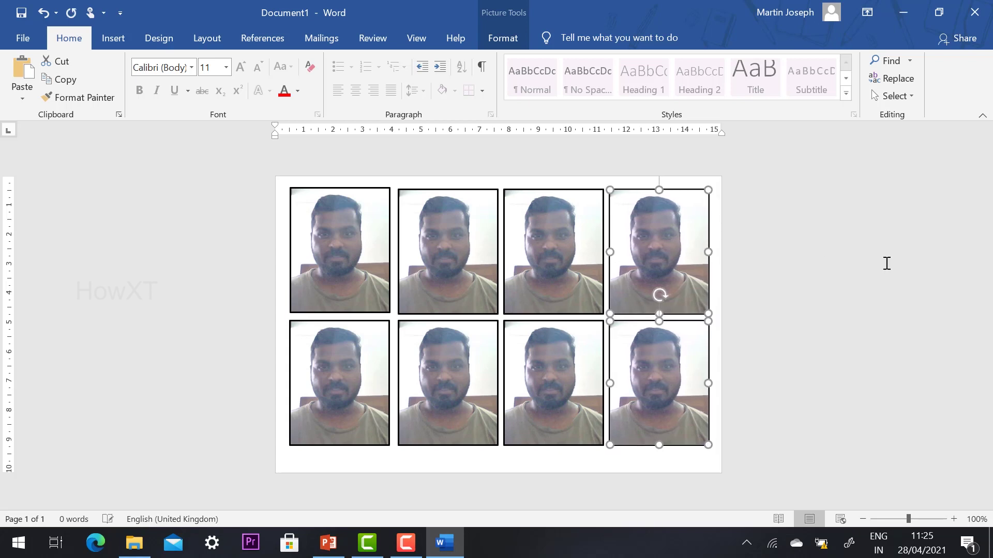
pyautogui.click(887, 263)
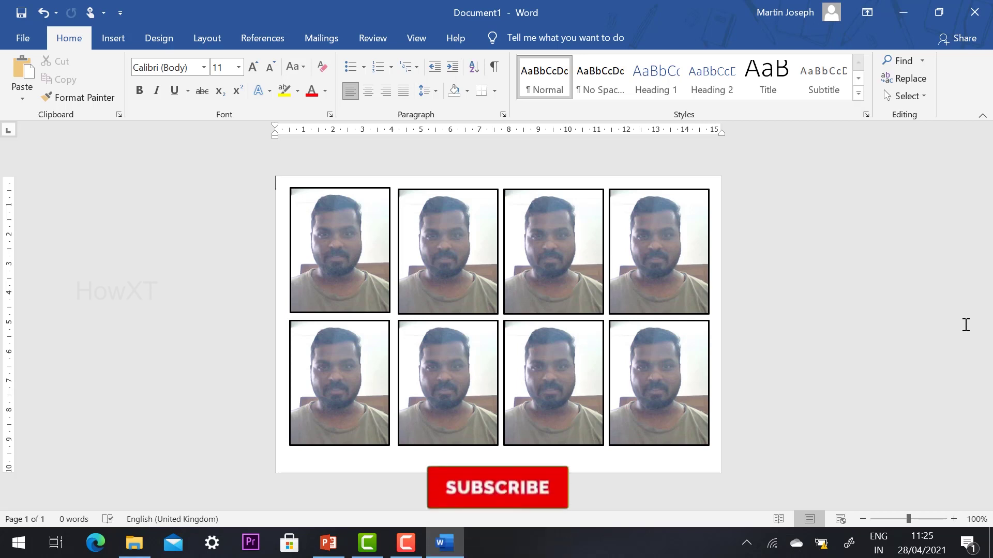
# Start Save As with folder browsing, dismissing the three converter error messages
pyautogui.click(16, 32)
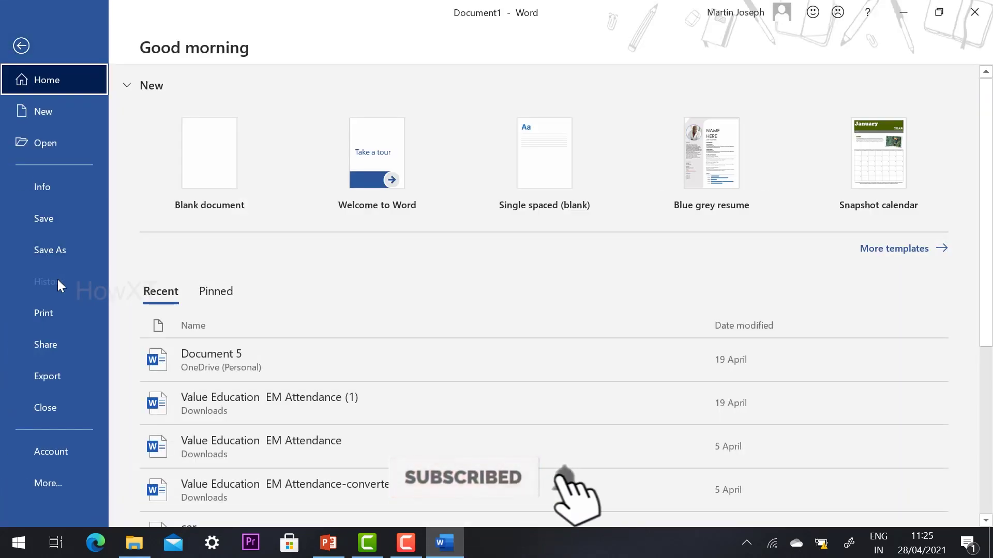
pyautogui.click(49, 250)
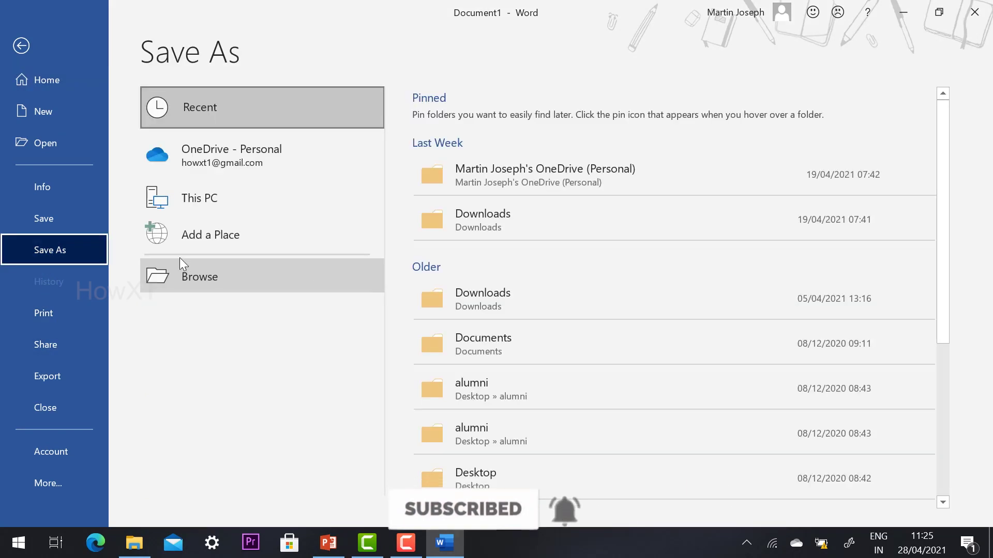
pyautogui.click(245, 285)
pyautogui.click(525, 321)
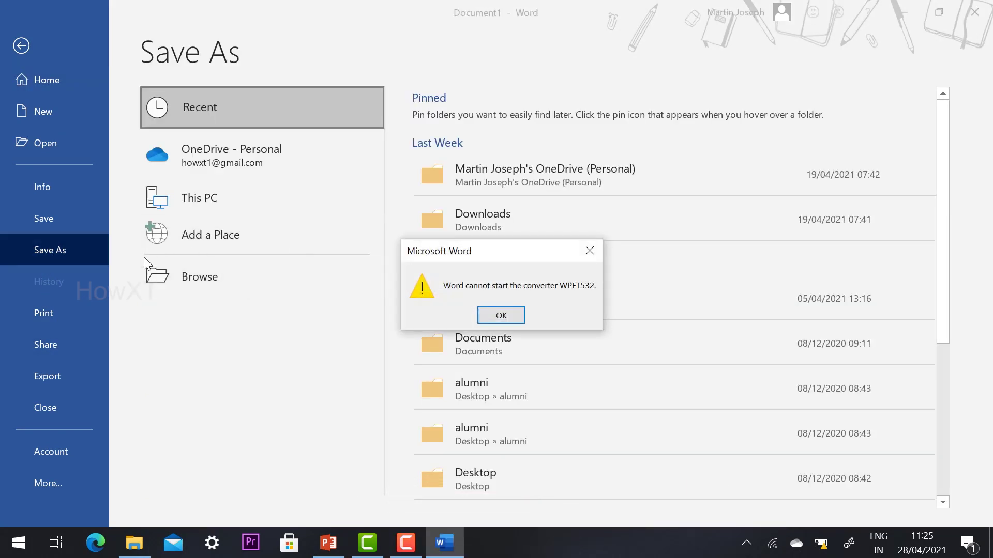
pyautogui.click(500, 313)
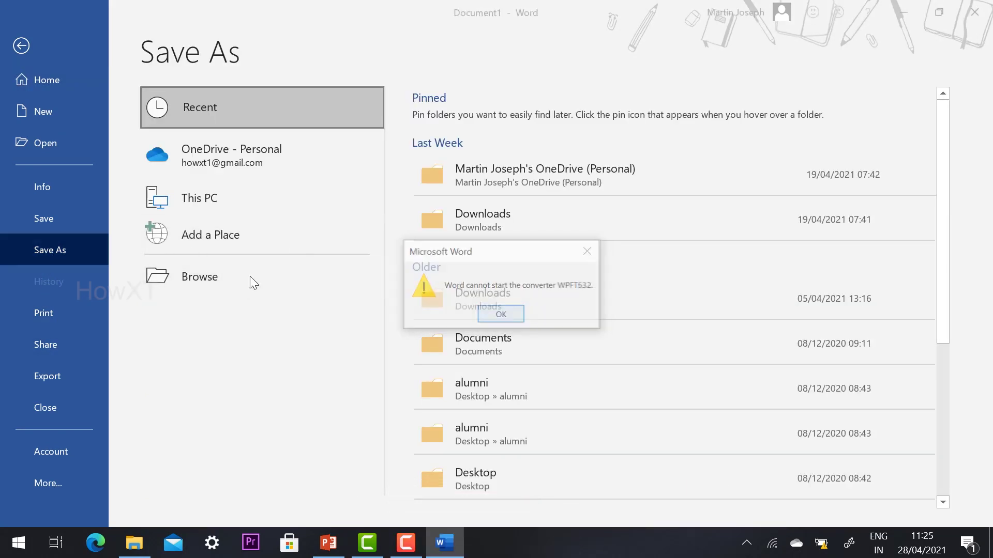
pyautogui.click(523, 313)
# Save the page as passport.pdf, check the PDF full screen, then return to Word
pyautogui.click(172, 281)
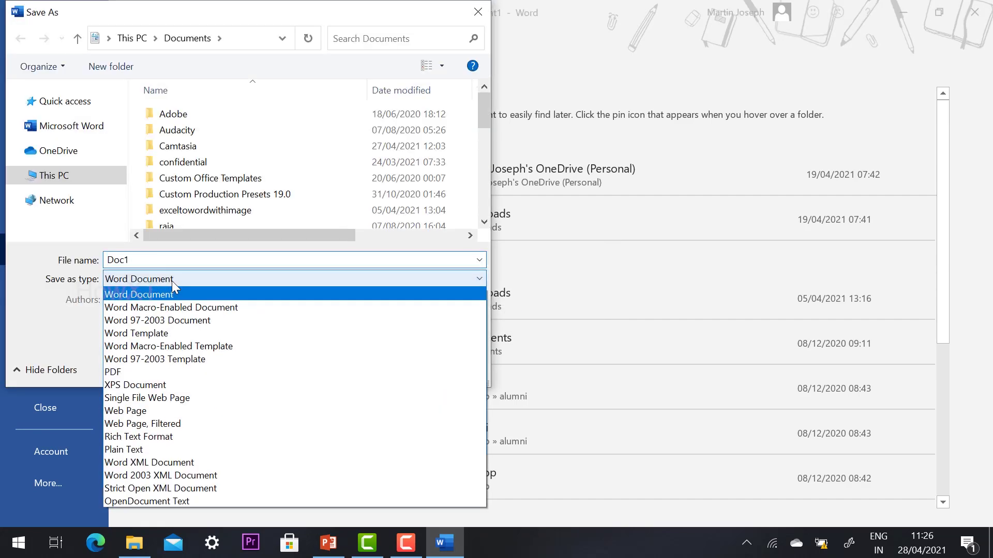
pyautogui.click(146, 372)
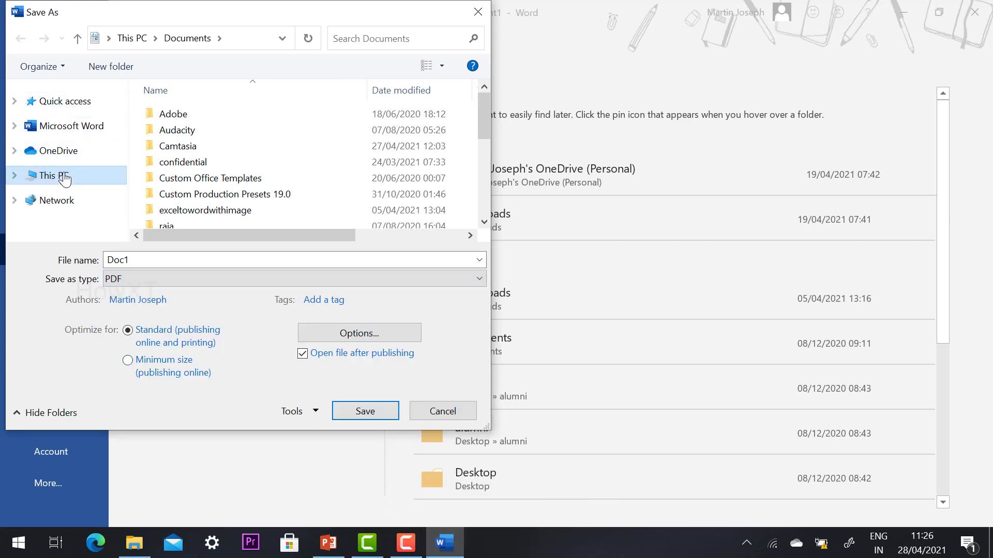
pyautogui.click(151, 259)
pyautogui.write('p')
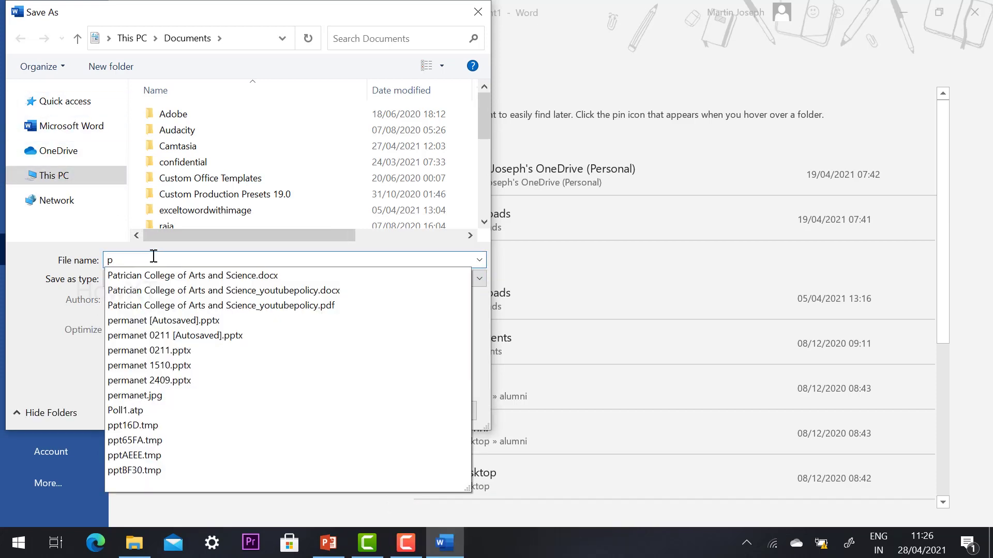
pyautogui.write('assport')
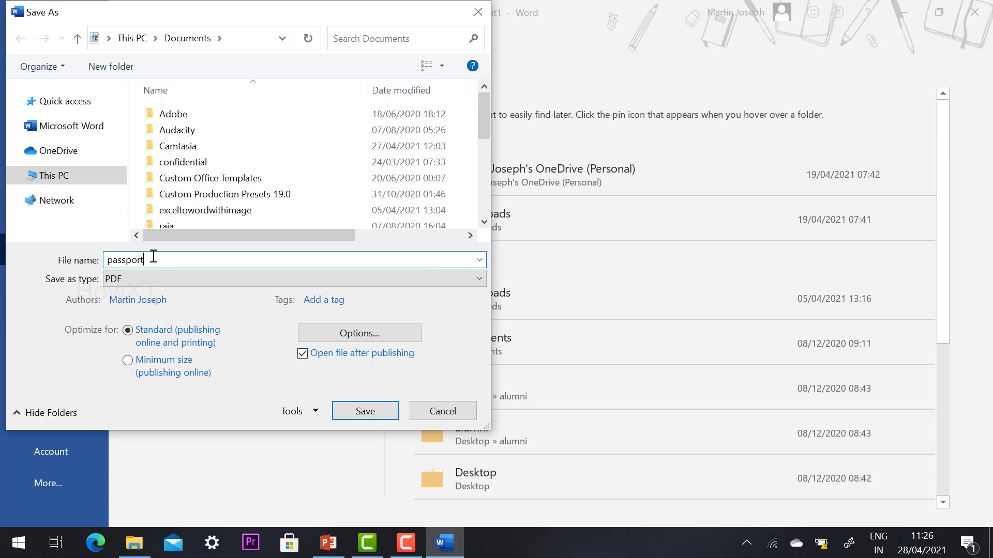
pyautogui.press('Escape')
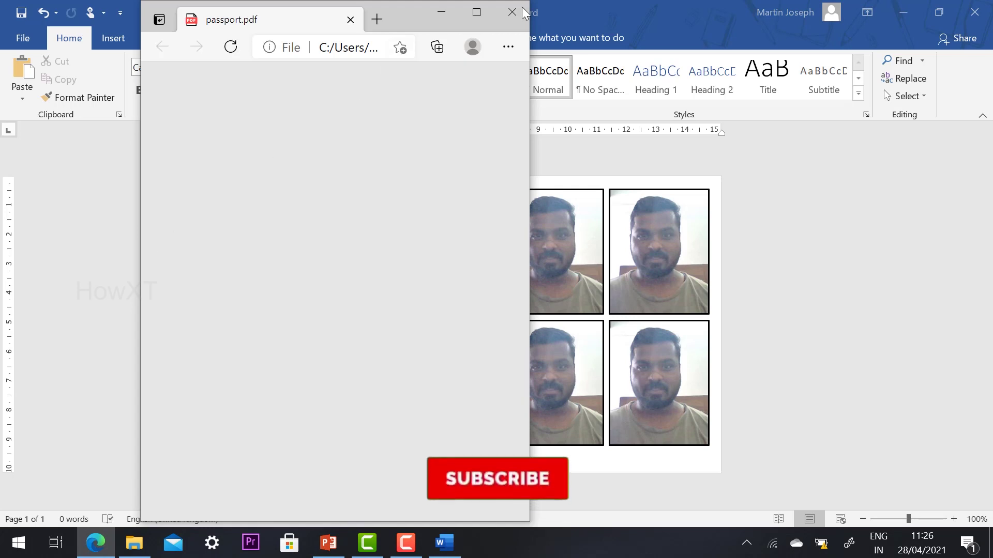
pyautogui.click(476, 12)
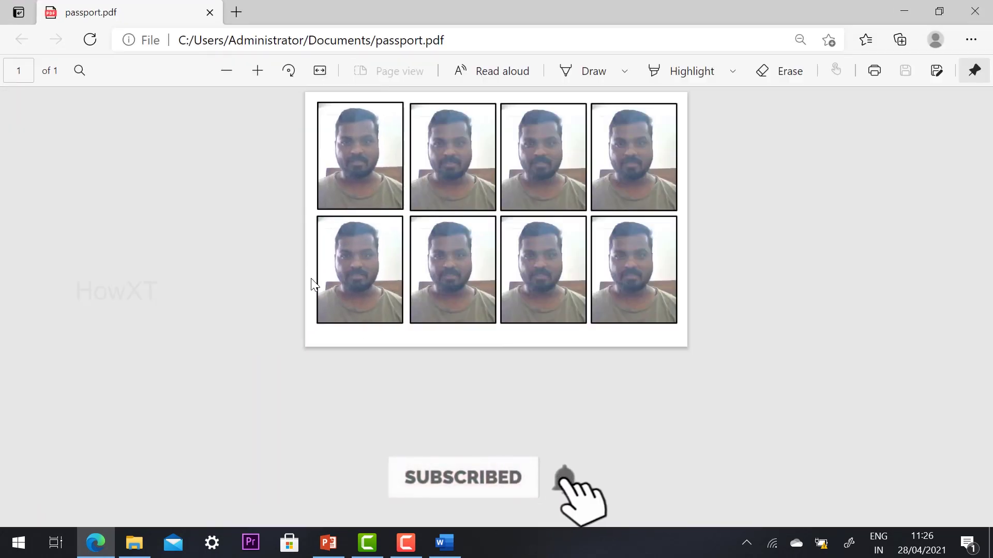
pyautogui.hotkey('alt', 'Tab')
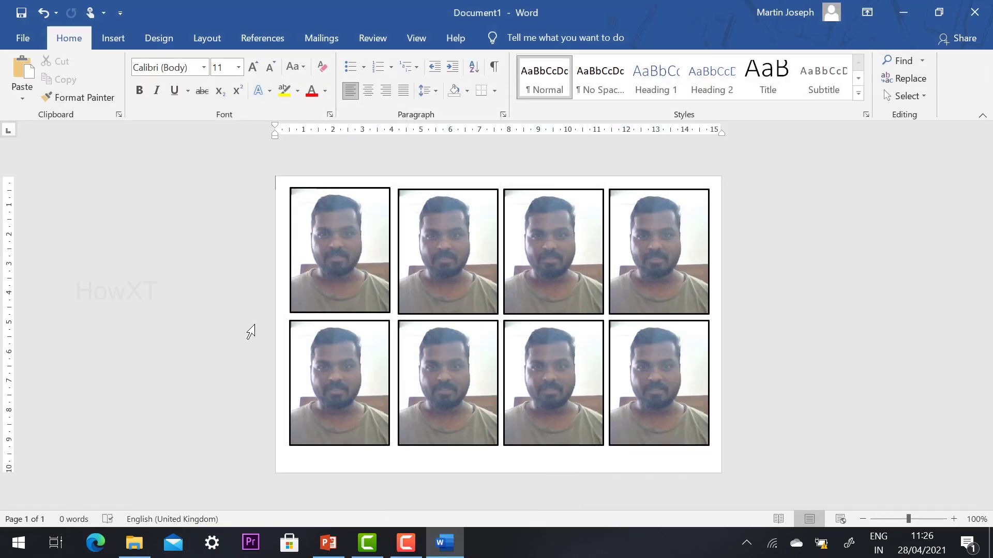